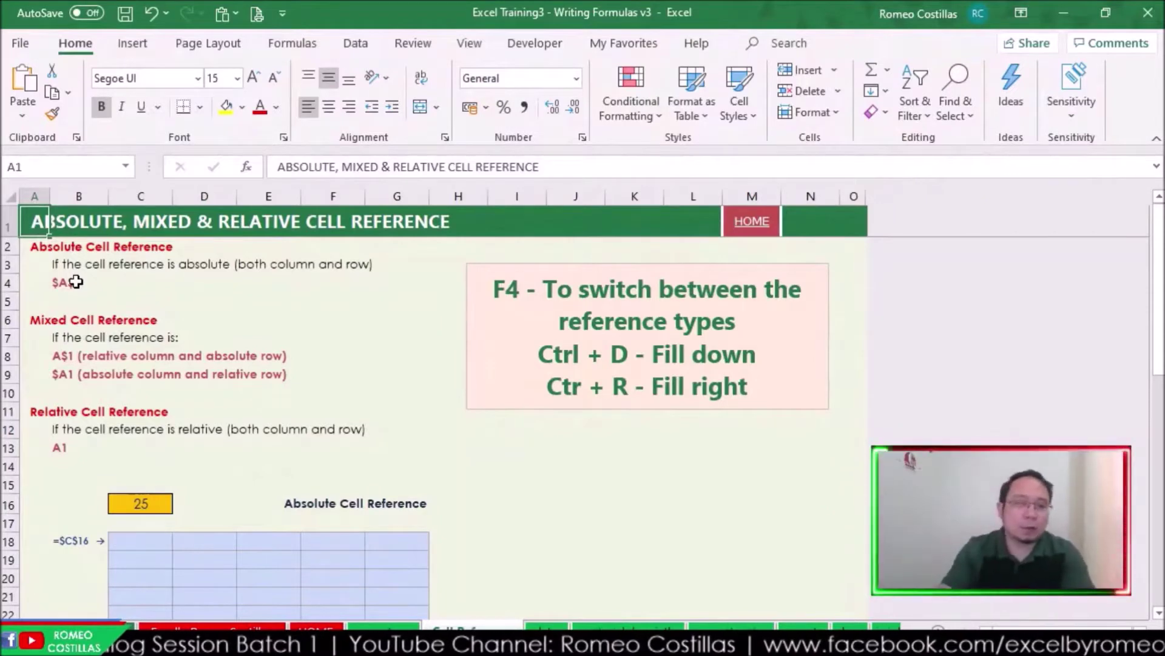
Step: Examine the $A$1 absolute reference example in B4, marking its $A and $1 locks without editing it
{"action": "left_click", "coordinate": [76, 281]}
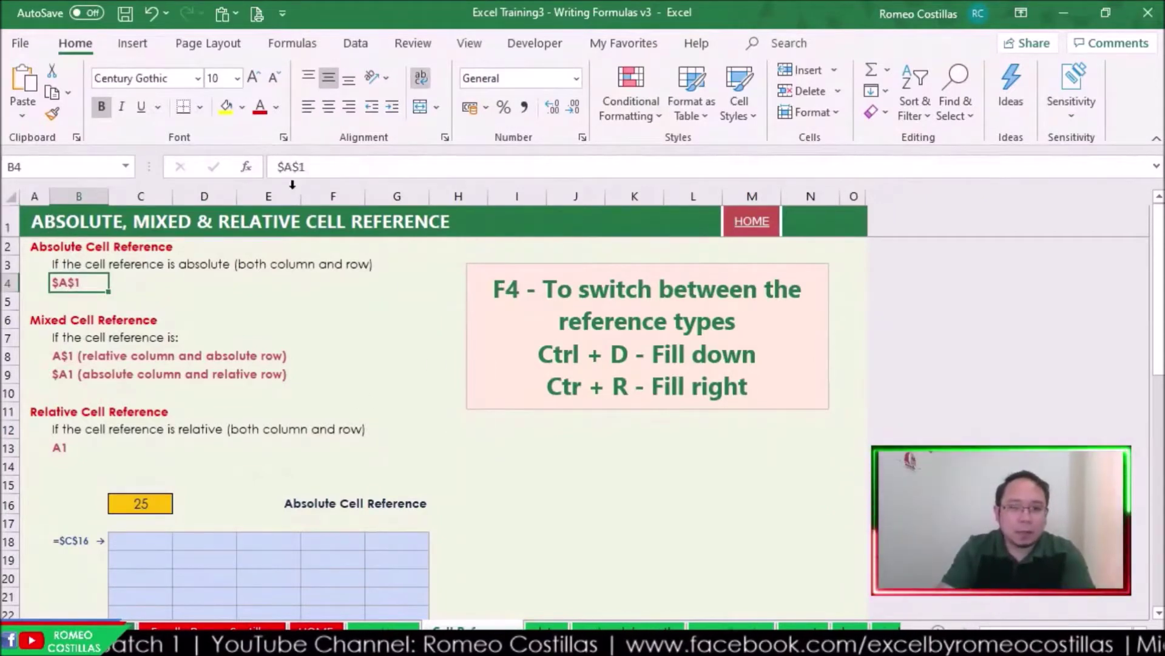
{"action": "left_click", "coordinate": [345, 162]}
{"action": "key", "text": "Left"}
{"action": "key", "text": "Left"}
{"action": "key", "text": "Left"}
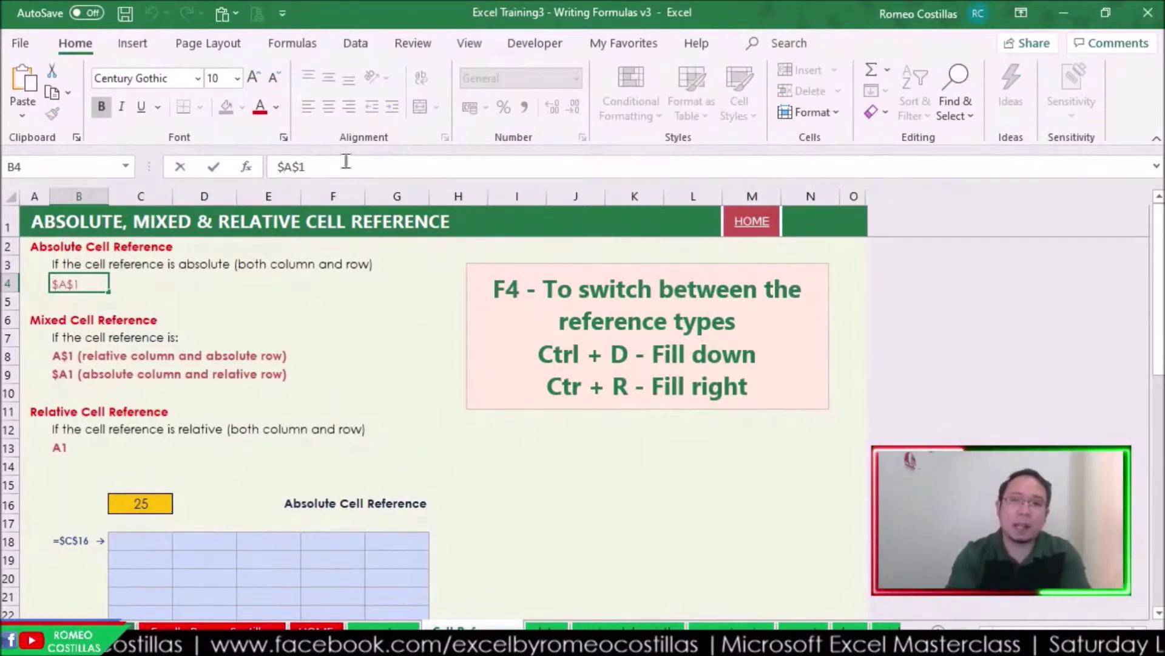
{"action": "key", "text": "Right"}
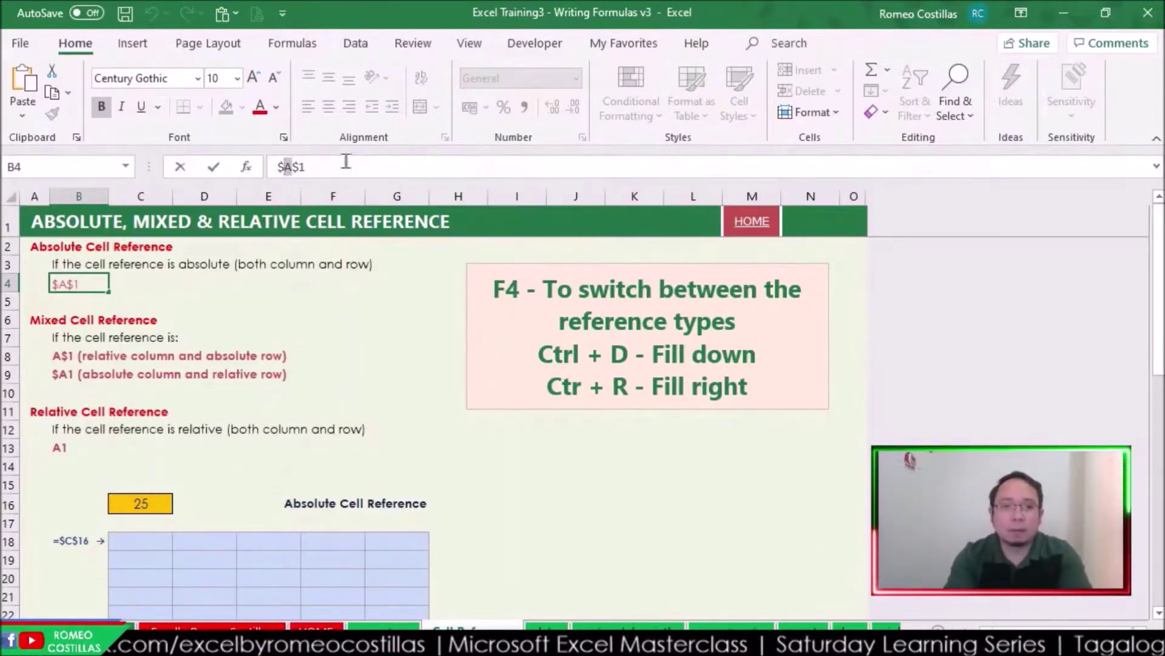
{"action": "key", "text": "Right"}
{"action": "key", "text": "Right"}
{"action": "key", "text": "Left"}
{"action": "key", "text": "Left"}
{"action": "key", "text": "Left"}
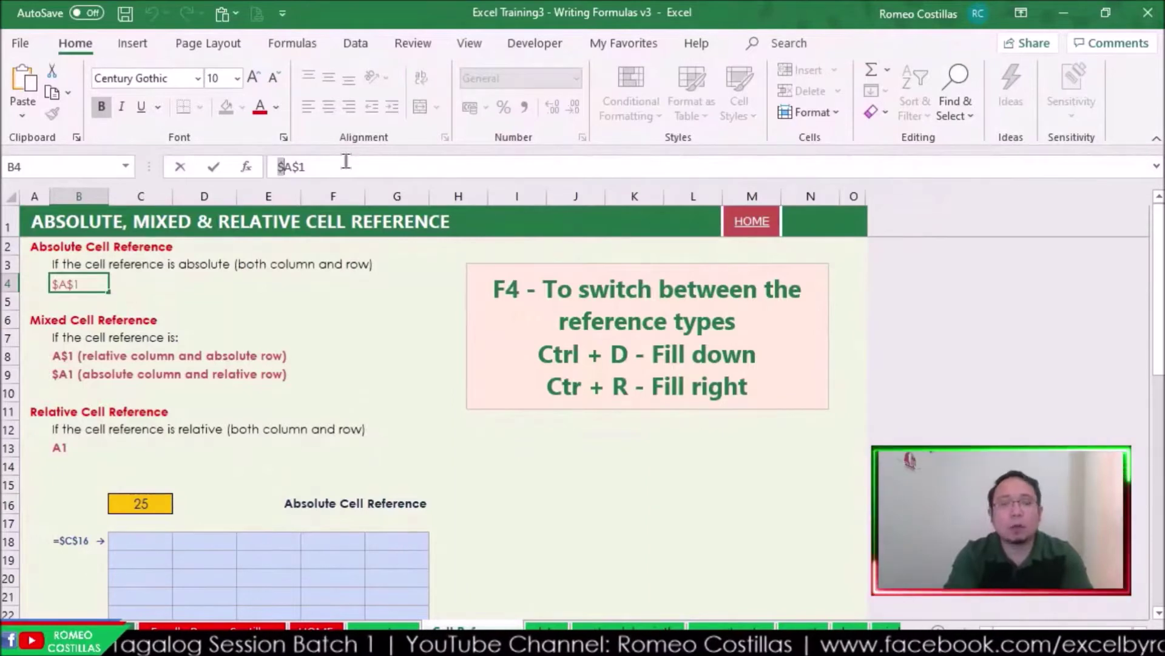
{"action": "key", "text": "shift+Right"}
{"action": "key", "text": "shift+Right"}
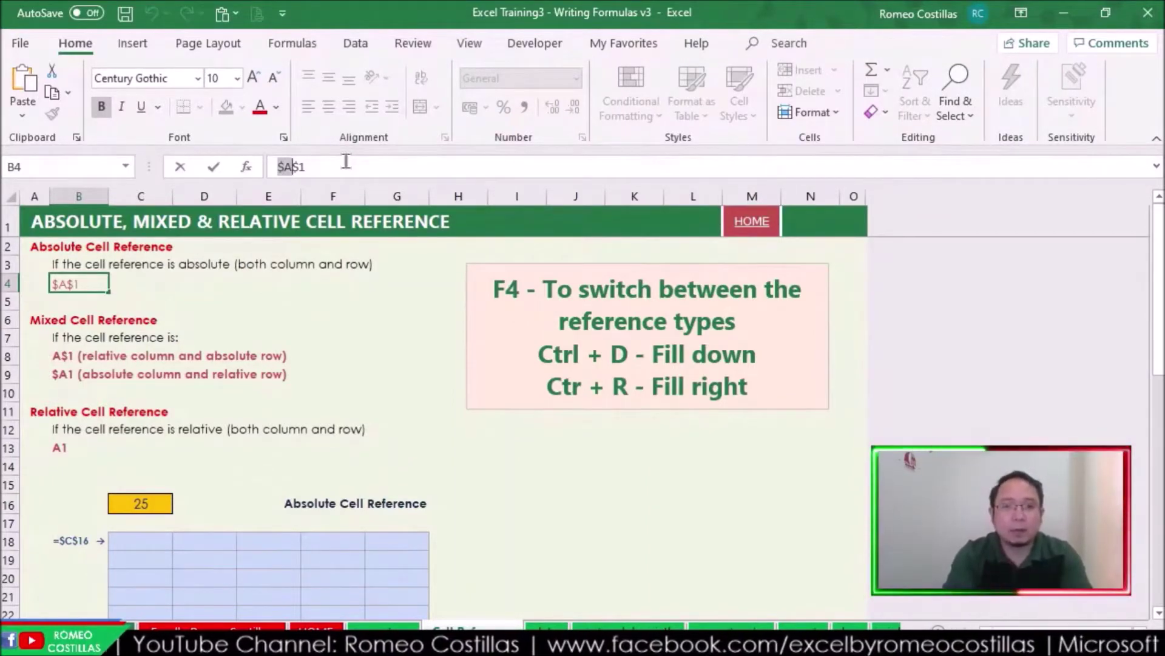
{"action": "key", "text": "Right"}
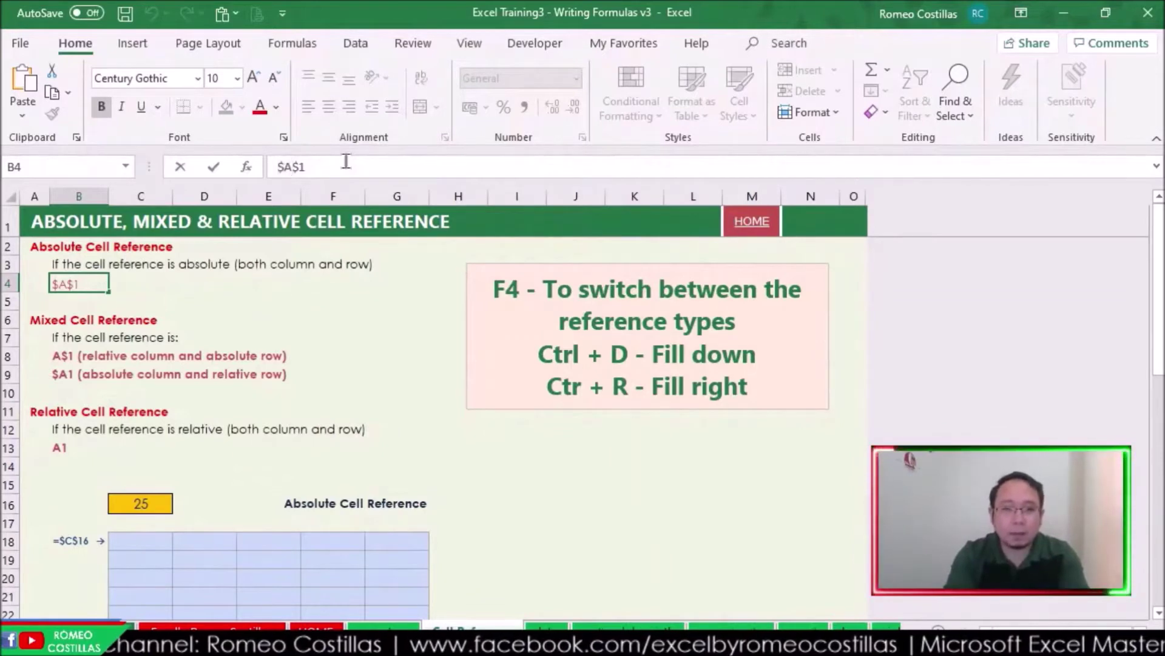
{"action": "key", "text": "shift+Right"}
{"action": "key", "text": "shift+Right"}
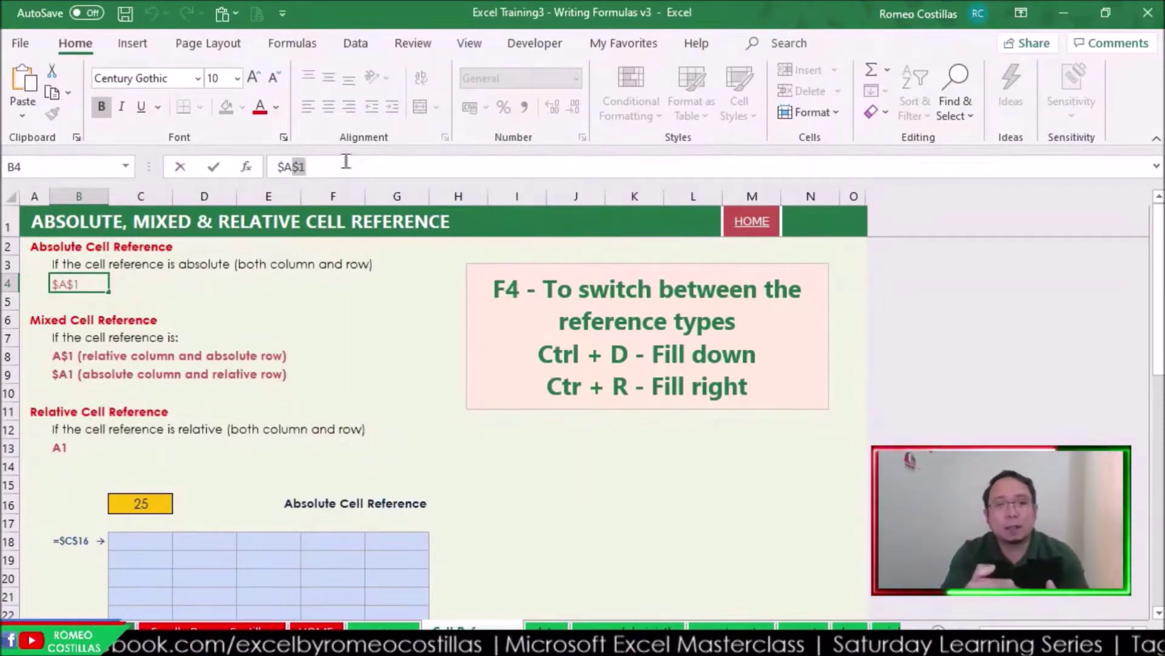
{"action": "key", "text": "Escape"}
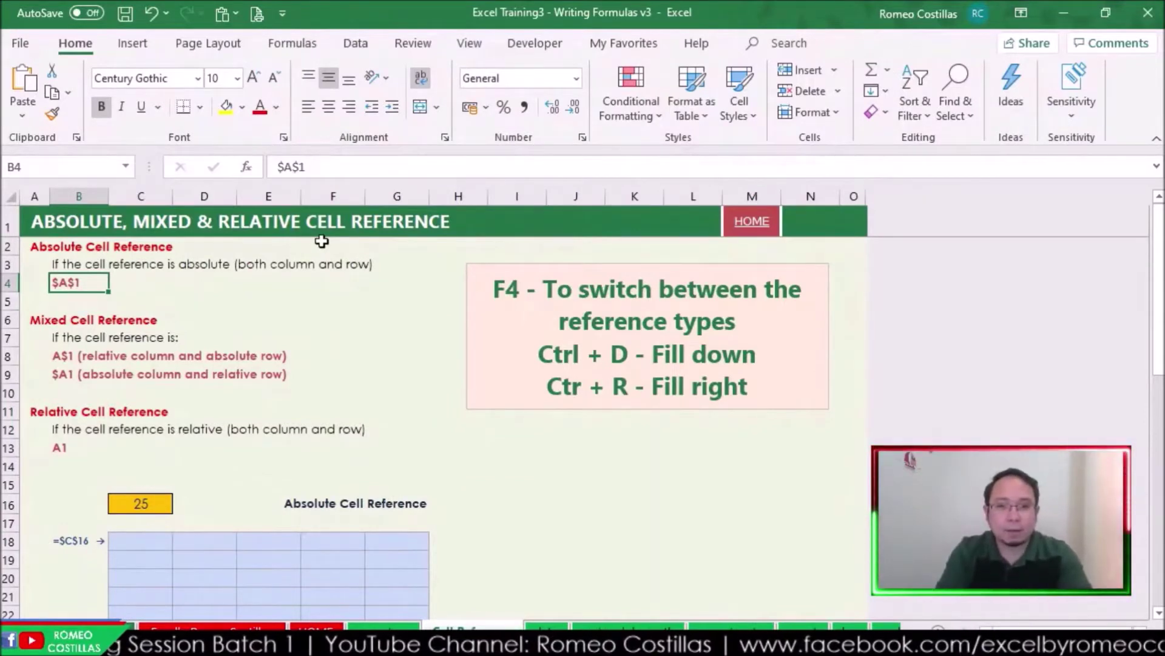
Step: Review the A$1 and $A1 mixed examples and the relative A1 example, leaving them unchanged
{"action": "left_click", "coordinate": [57, 356]}
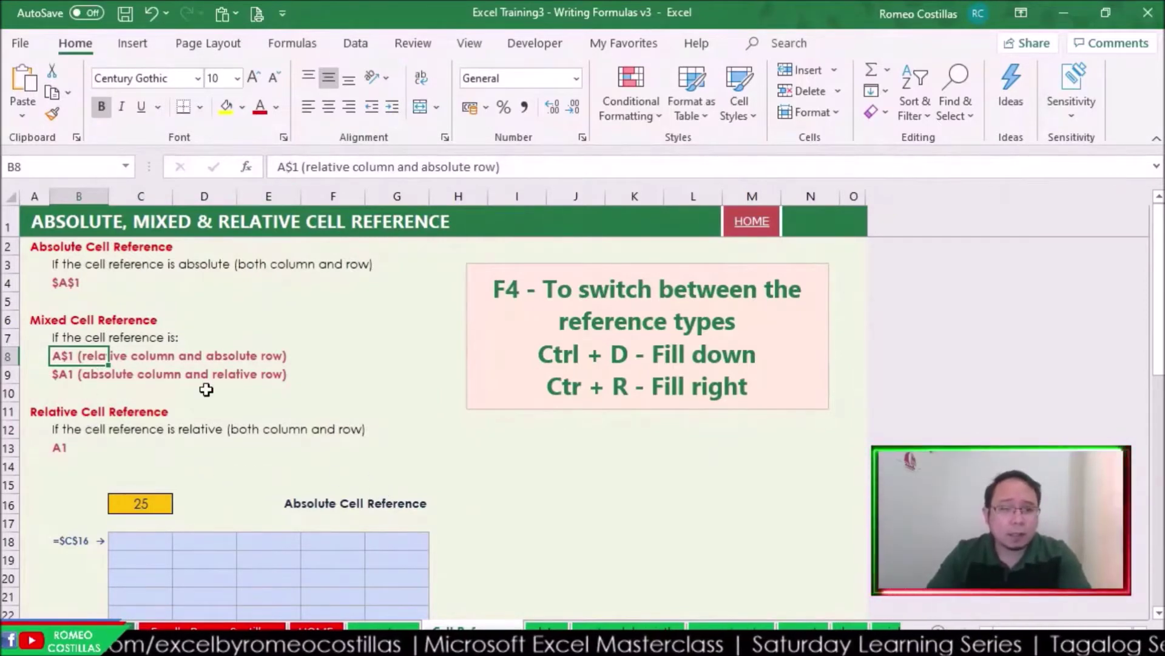
{"action": "left_click", "coordinate": [290, 165]}
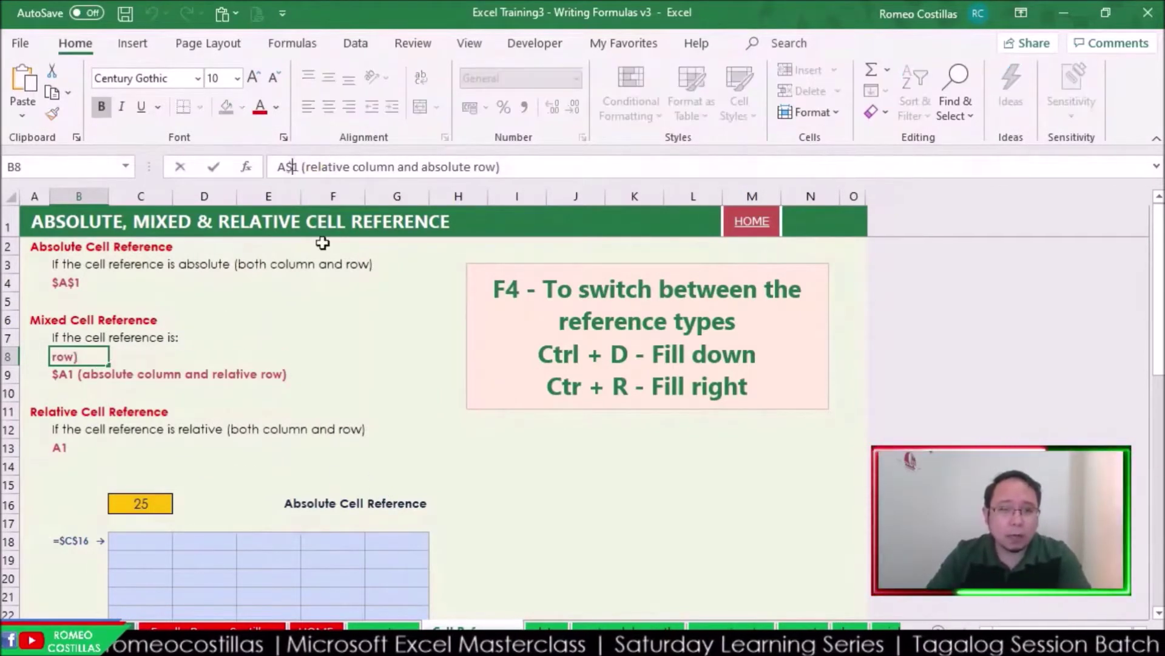
{"action": "key", "text": "shift+Right"}
{"action": "key", "text": "shift+Right"}
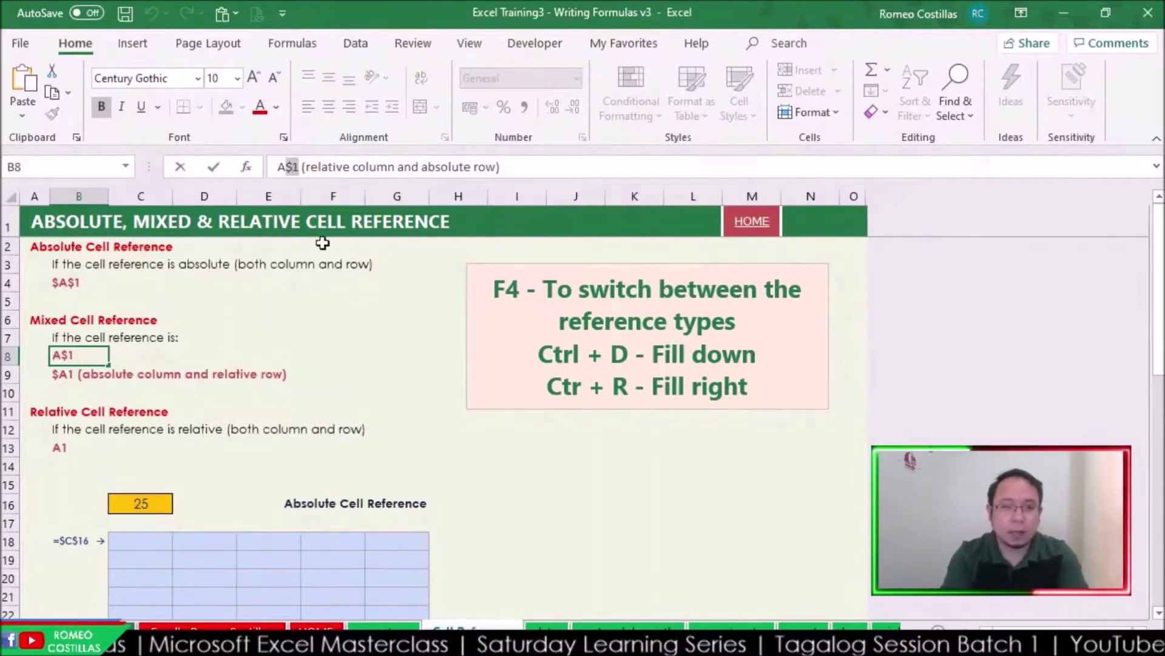
{"action": "key", "text": "Return"}
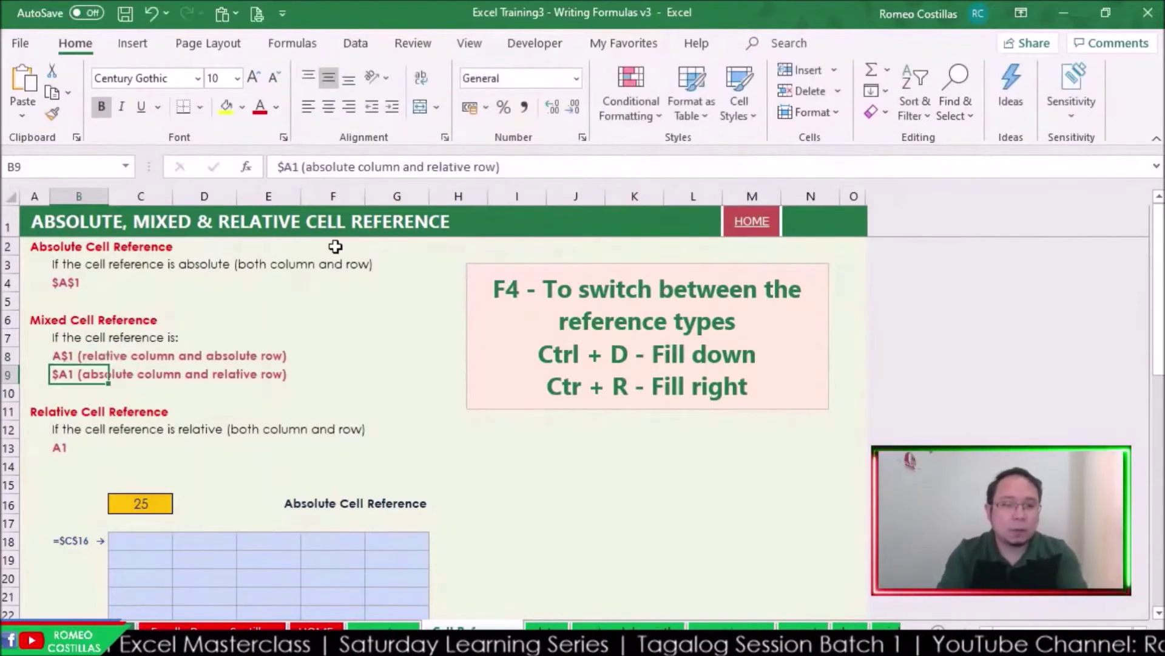
{"action": "left_click", "coordinate": [295, 167]}
{"action": "key", "text": "shift+Left"}
{"action": "key", "text": "shift+Left"}
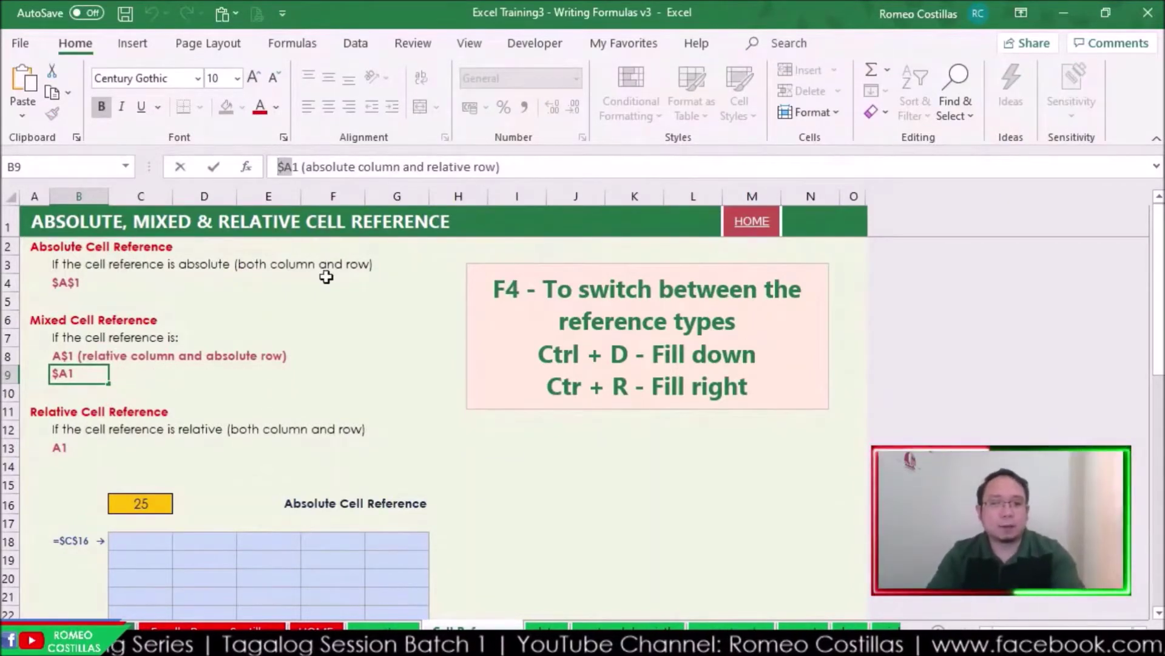
{"action": "key", "text": "Escape"}
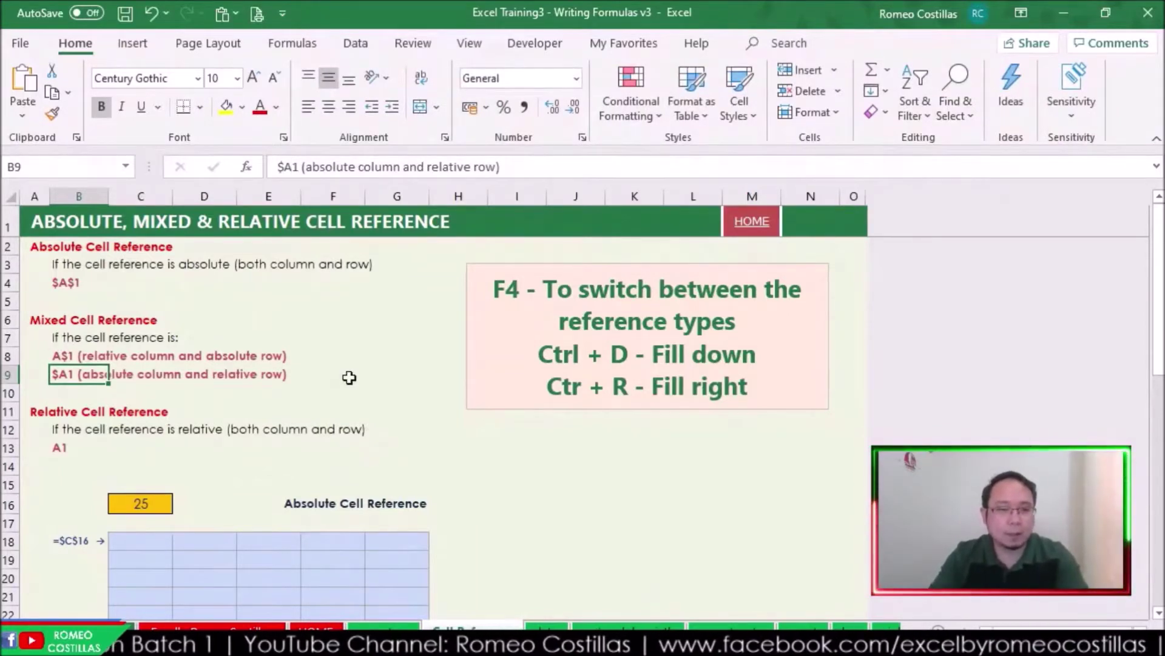
{"action": "scroll", "coordinate": [337, 377], "scroll_direction": "down", "scroll_amount": 1}
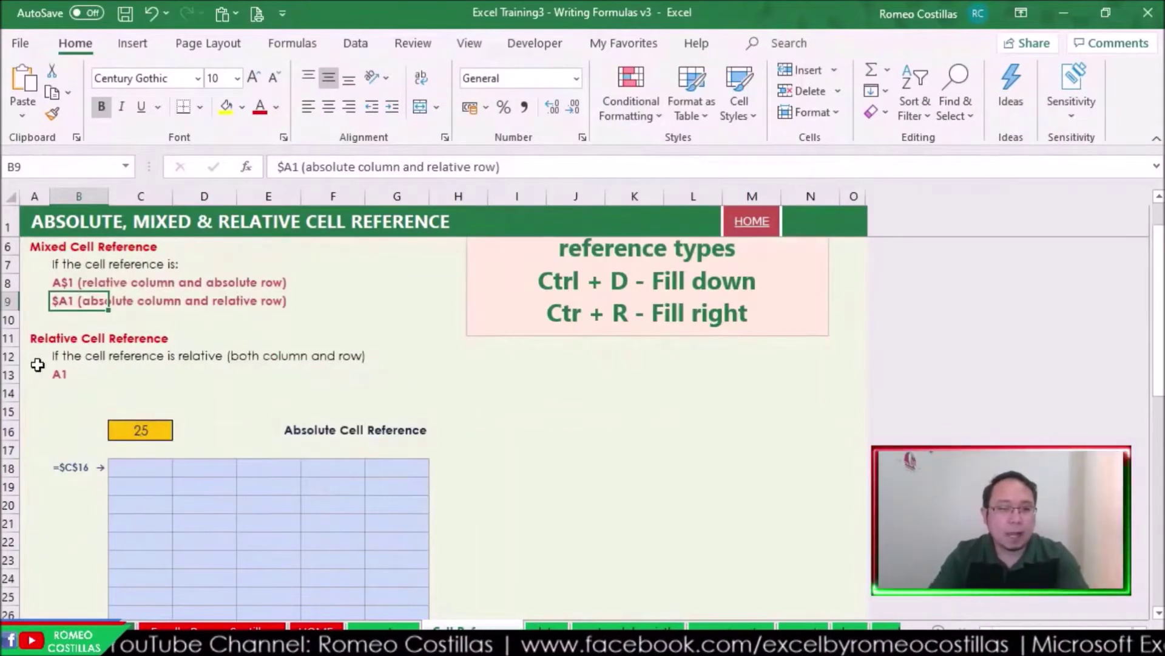
{"action": "left_click", "coordinate": [62, 373]}
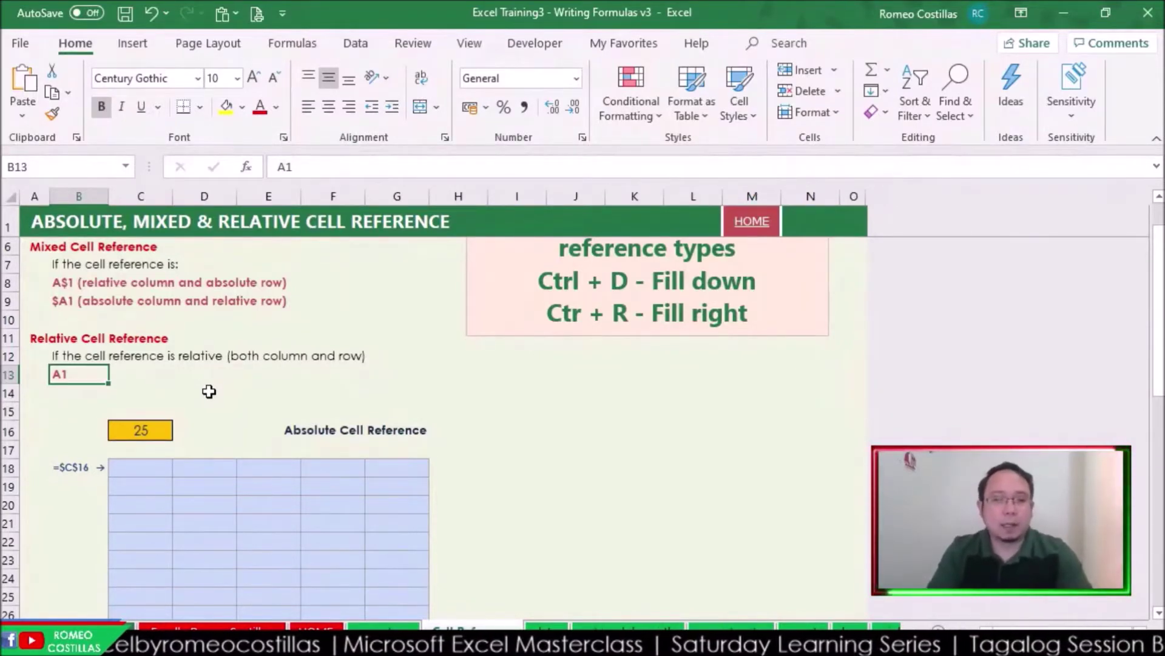
{"action": "scroll", "coordinate": [209, 391], "scroll_direction": "down", "scroll_amount": 1}
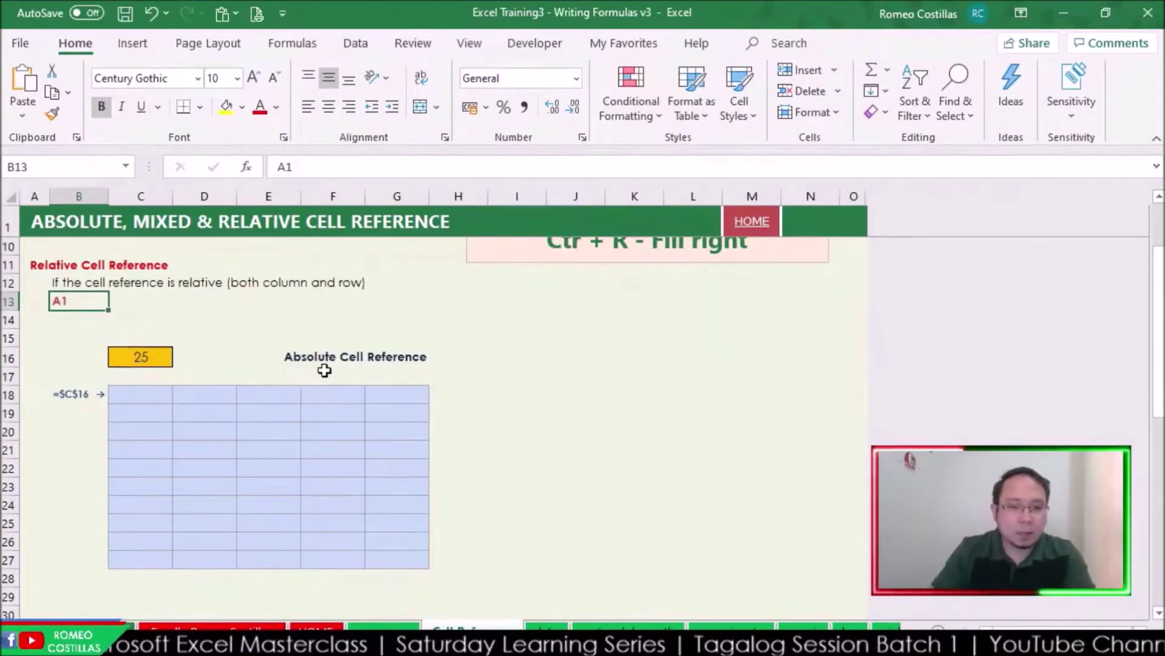
Step: Enter the absolute formula =$C$16 in C18, referencing the 25 in C16
{"action": "left_click", "coordinate": [135, 392]}
{"action": "scroll", "coordinate": [265, 326], "scroll_direction": "up", "scroll_amount": 2}
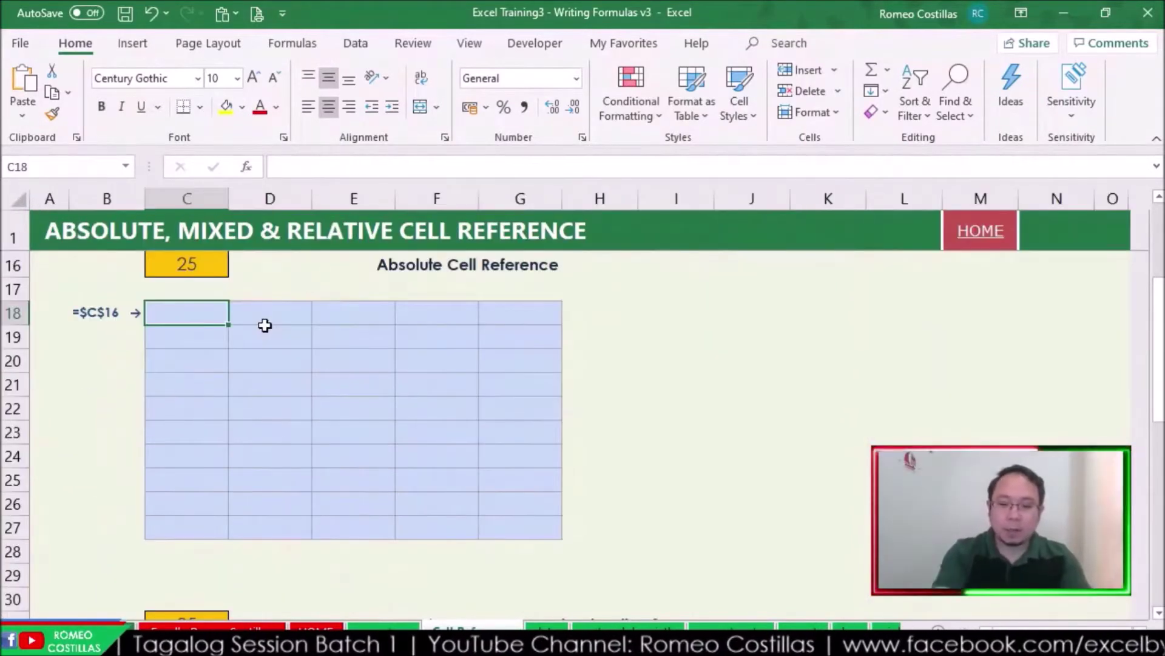
{"action": "type", "text": "="}
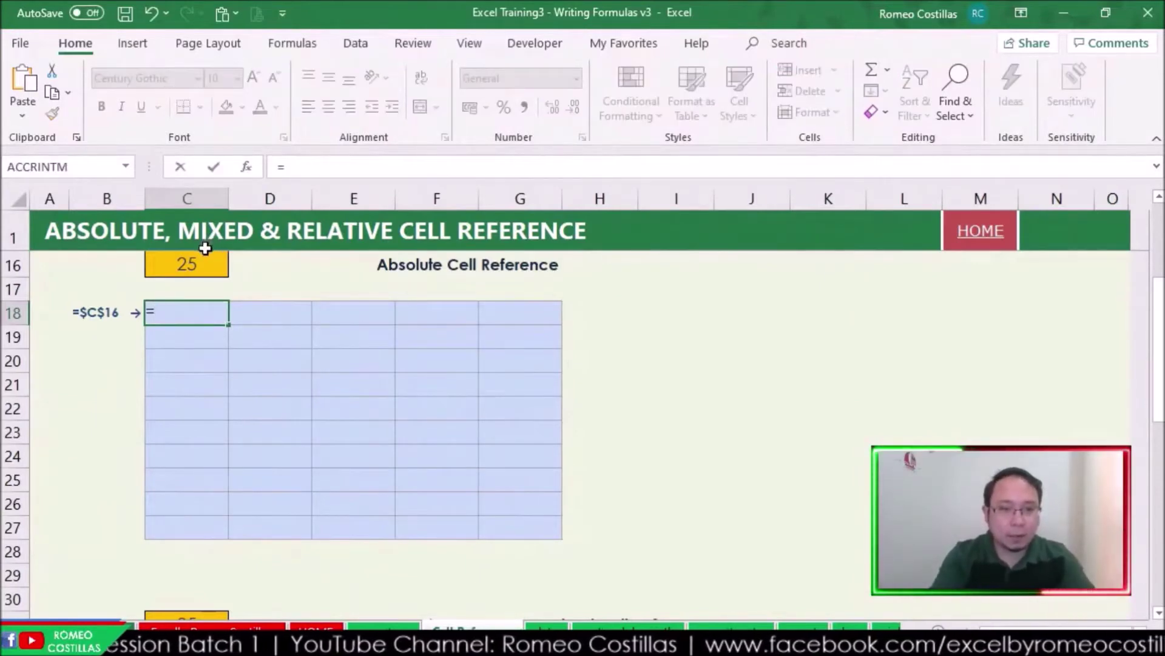
{"action": "left_click", "coordinate": [200, 269]}
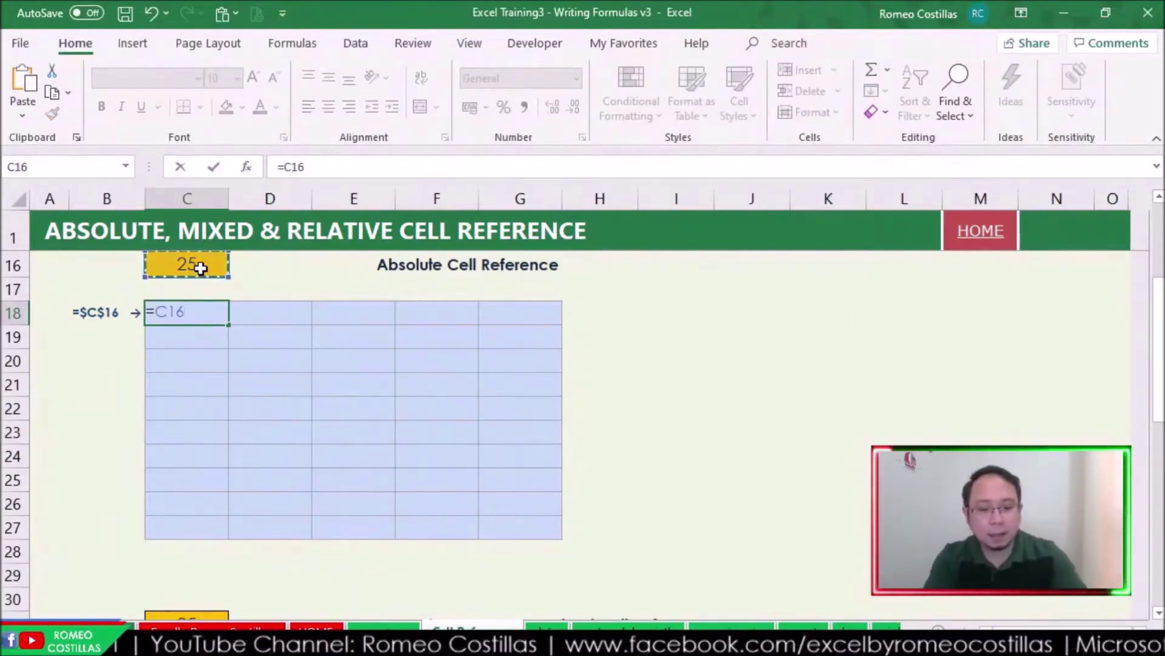
{"action": "key", "text": "F4"}
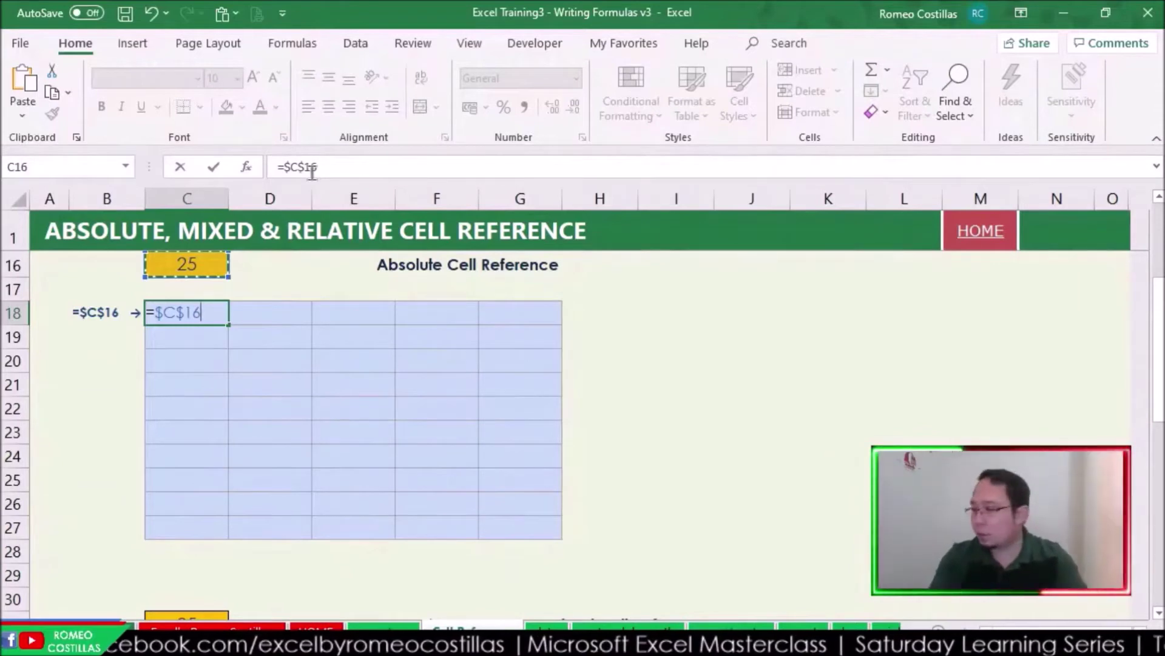
{"action": "key", "text": "Return"}
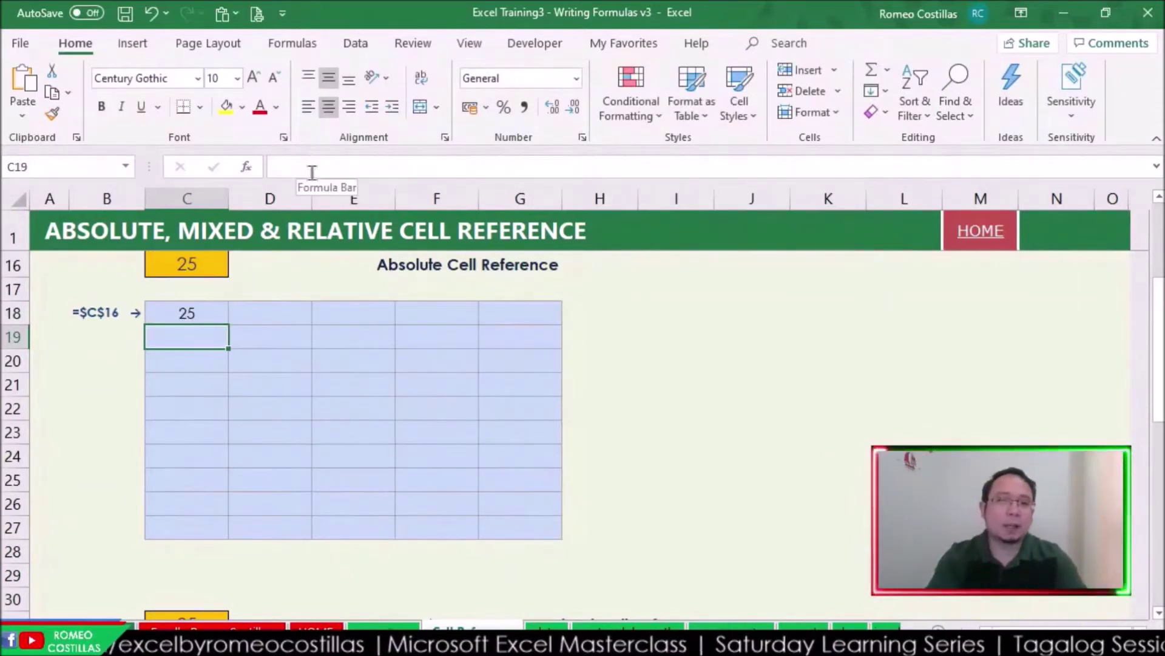
Step: Copy =$C$16 across C18:G27 with Ctrl+D and Ctrl+R so every cell shows 25
{"action": "left_click", "coordinate": [205, 311]}
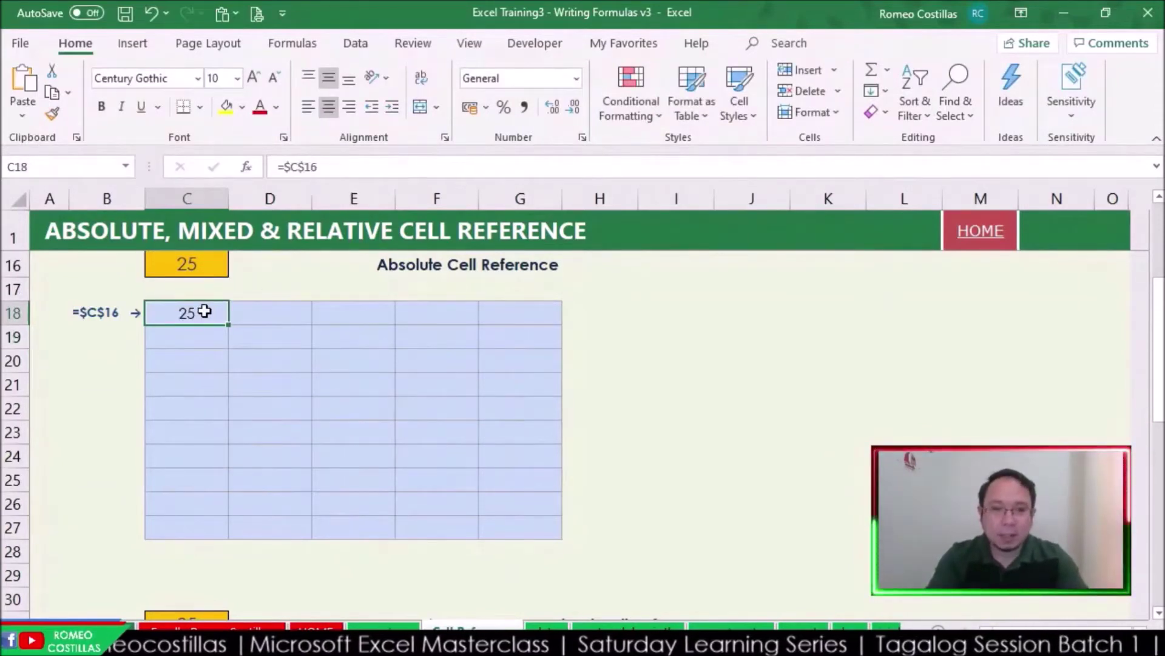
{"action": "key", "text": "shift+Right"}
{"action": "key", "text": "shift+Right"}
{"action": "key", "text": "shift+Right"}
{"action": "key", "text": "shift+Right"}
{"action": "key", "text": "shift+Down"}
{"action": "key", "text": "shift+Down"}
{"action": "key", "text": "shift+Down"}
{"action": "key", "text": "shift+Down"}
{"action": "key", "text": "shift+Down"}
{"action": "key", "text": "shift+Down"}
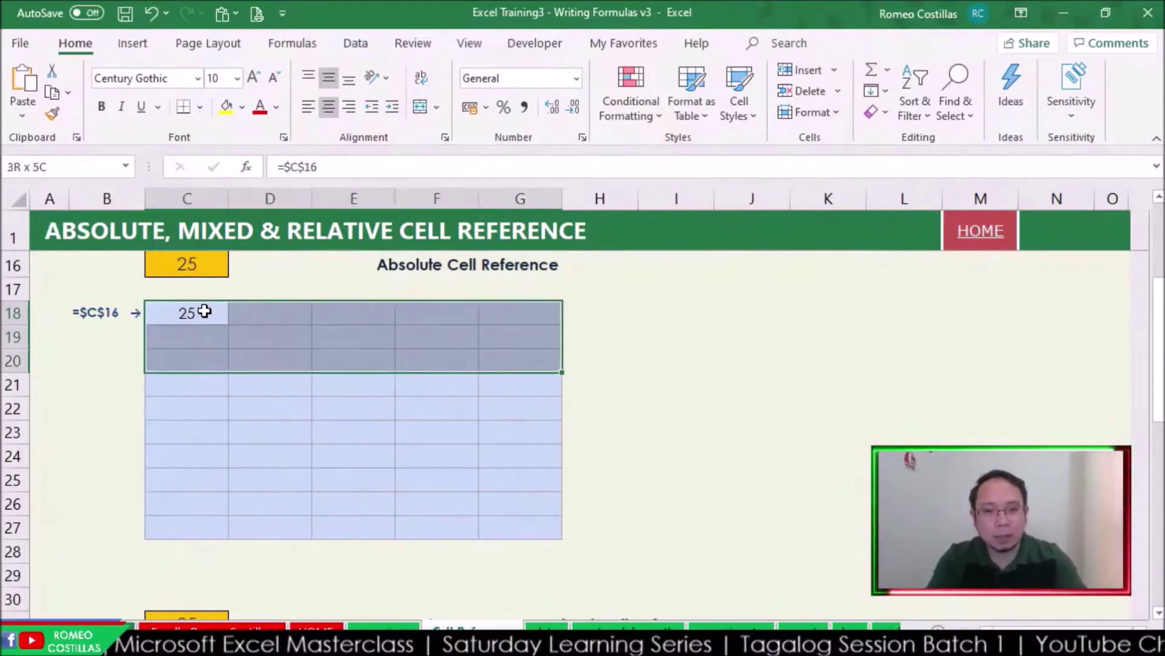
{"action": "key", "text": "shift+Down"}
{"action": "key", "text": "shift+Down"}
{"action": "key", "text": "shift+Down"}
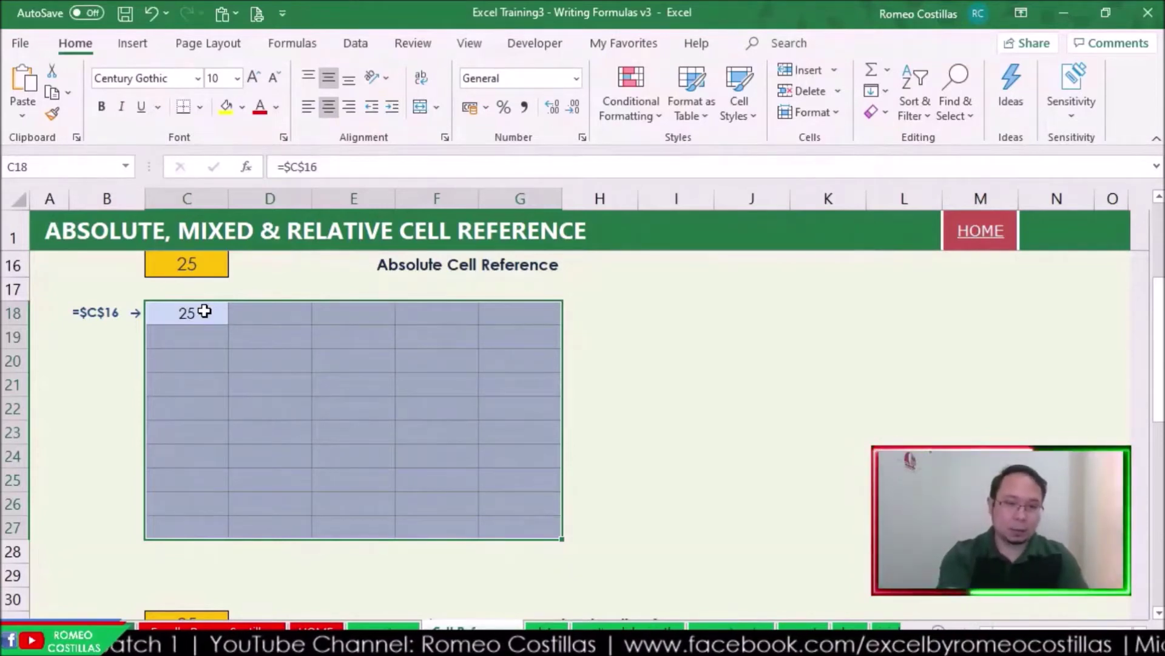
{"action": "key", "text": "ctrl+d"}
{"action": "key", "text": "ctrl+r"}
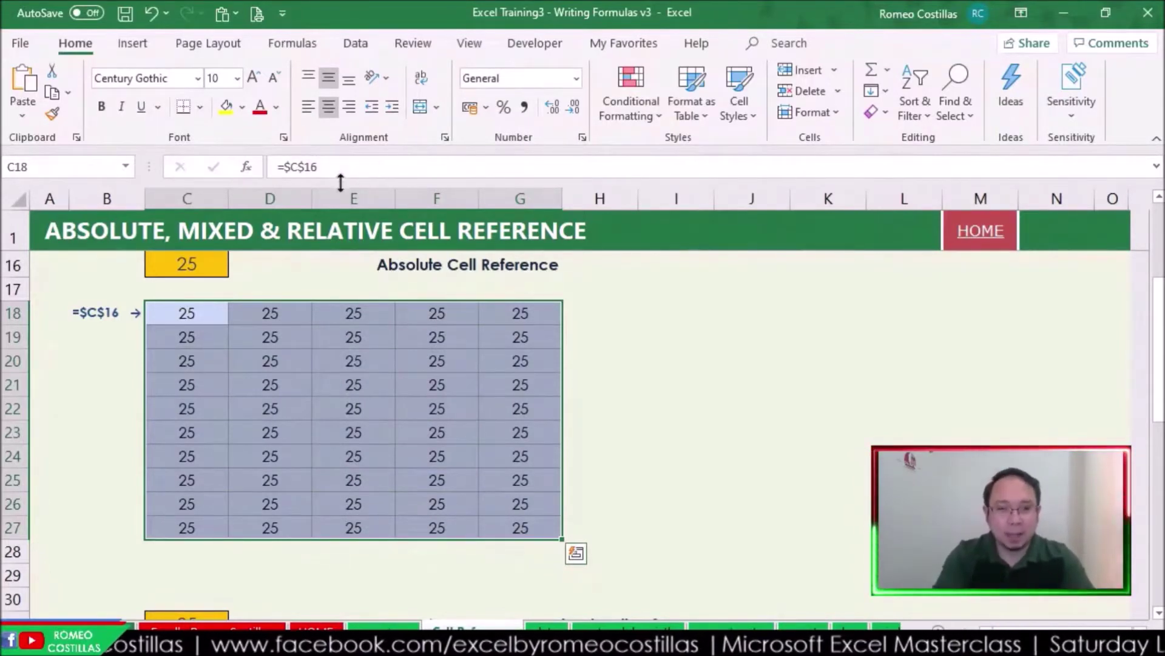
{"action": "left_click", "coordinate": [214, 273]}
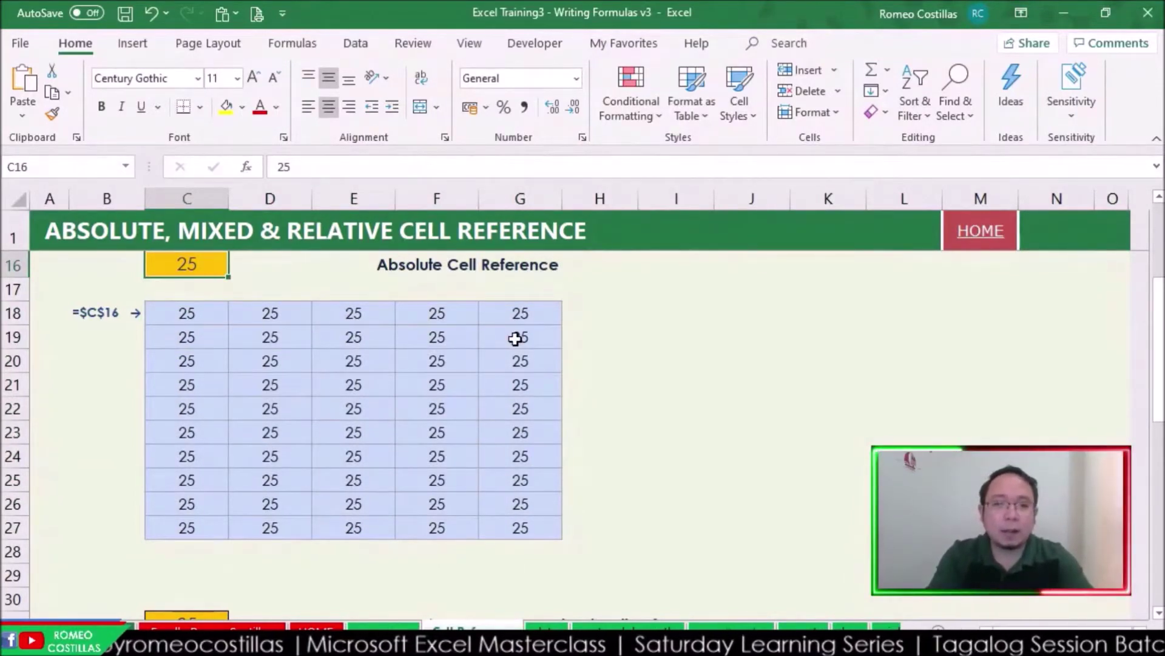
Step: Step through the absolute grid cells and C16 to check the =$C$16 results
{"action": "scroll", "coordinate": [703, 433], "scroll_direction": "down", "scroll_amount": 2}
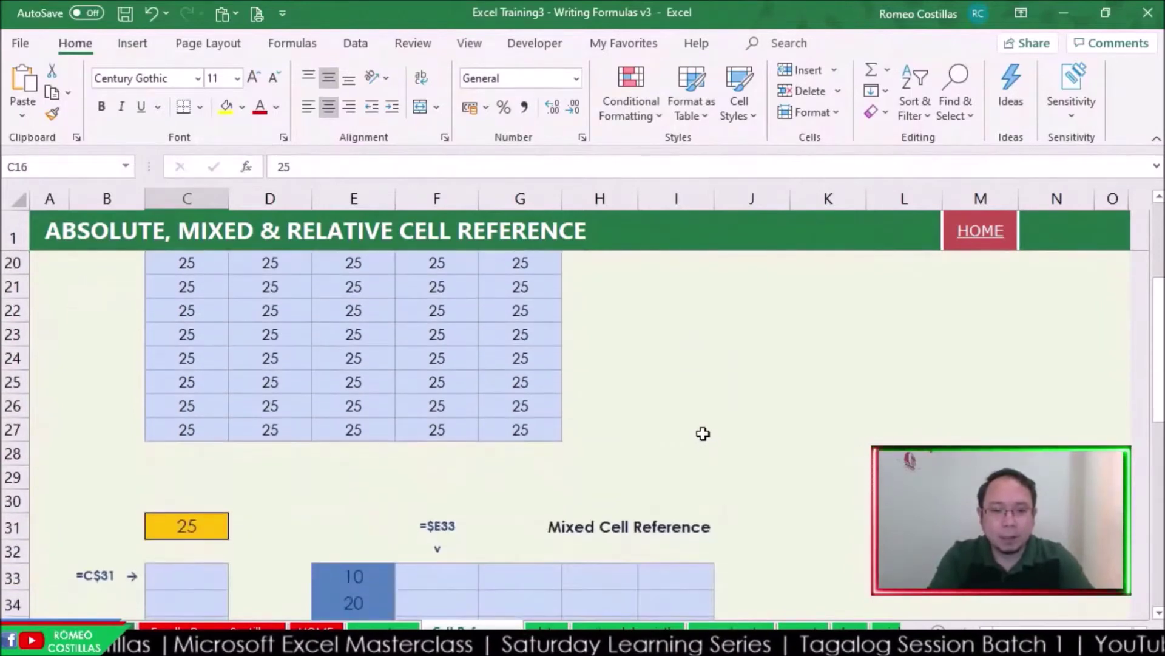
{"action": "scroll", "coordinate": [703, 433], "scroll_direction": "down", "scroll_amount": 5}
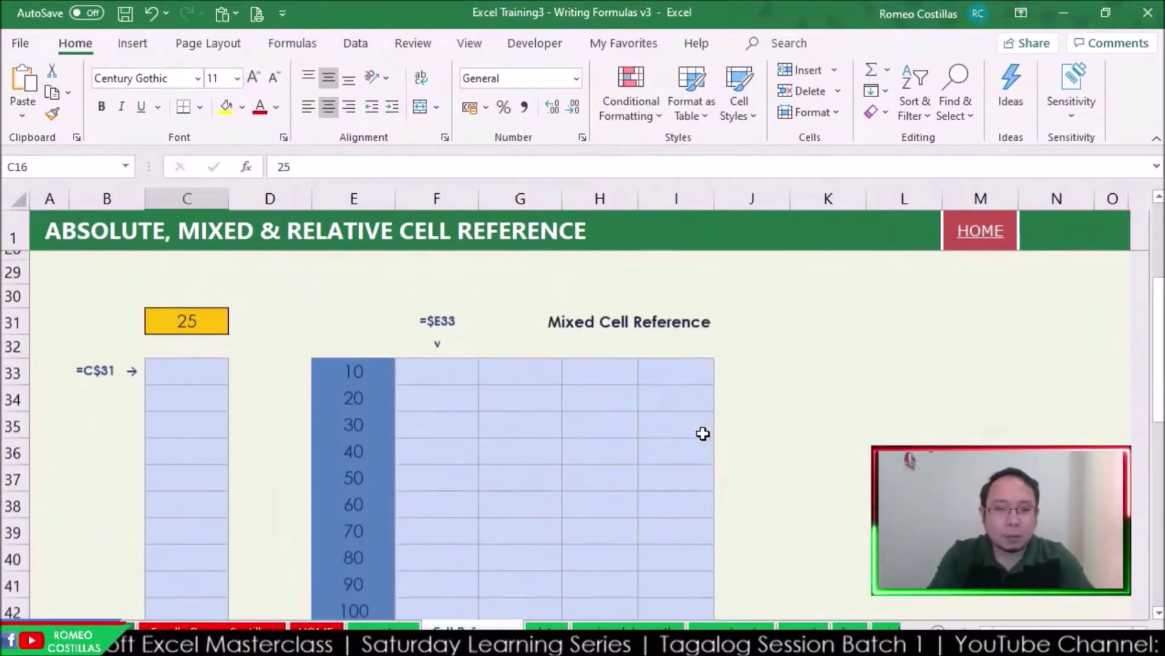
{"action": "scroll", "coordinate": [703, 433], "scroll_direction": "down", "scroll_amount": 1}
{"action": "scroll", "coordinate": [703, 433], "scroll_direction": "down", "scroll_amount": 1}
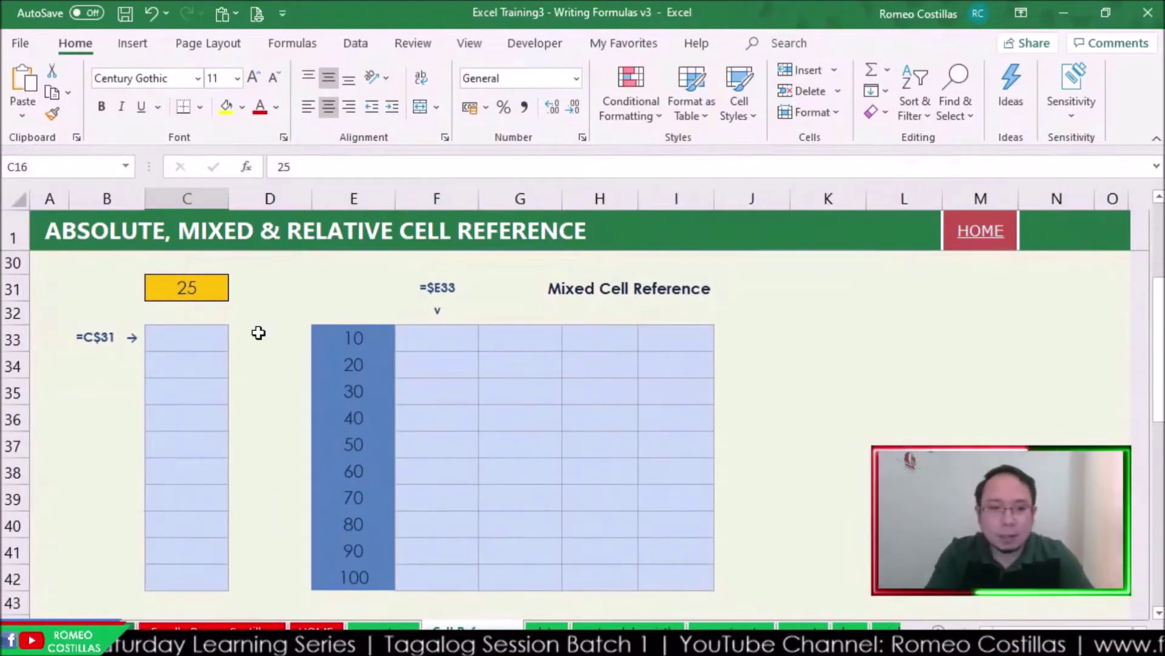
{"action": "key", "text": "Down"}
{"action": "key", "text": "Down"}
{"action": "key", "text": "Down"}
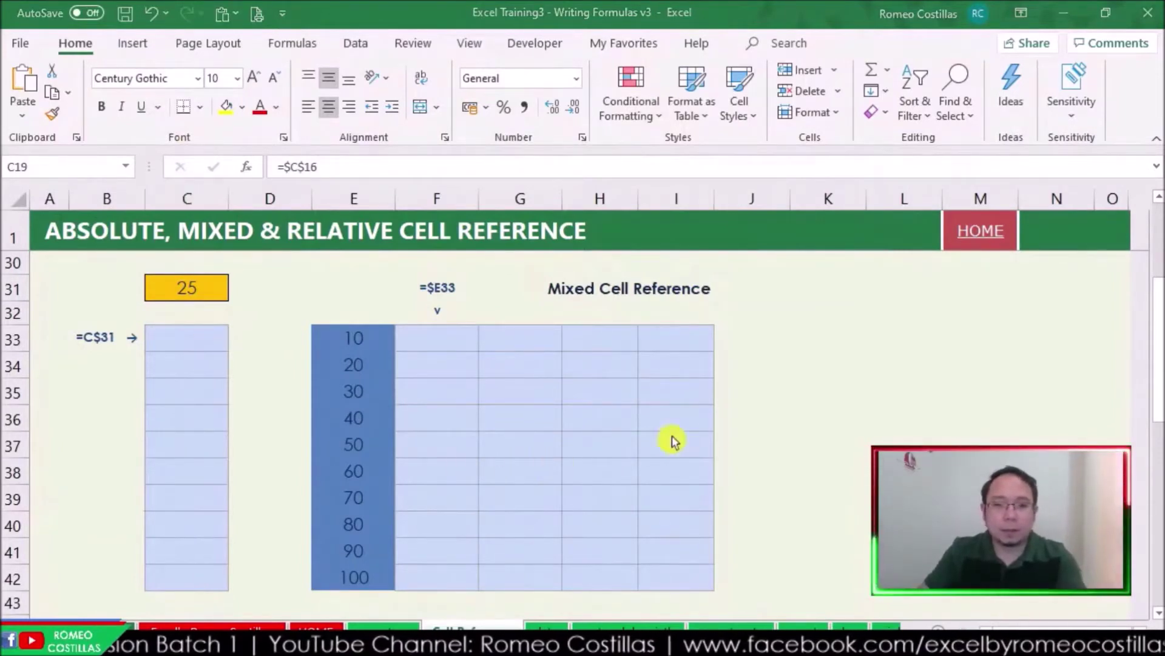
{"action": "key", "text": "Right"}
{"action": "key", "text": "Right"}
{"action": "key", "text": "Right"}
{"action": "key", "text": "Right"}
{"action": "key", "text": "Right"}
{"action": "key", "text": "Right"}
{"action": "key", "text": "Right"}
{"action": "key", "text": "Right"}
{"action": "key", "text": "Right"}
{"action": "key", "text": "Down"}
{"action": "key", "text": "Down"}
{"action": "key", "text": "Down"}
{"action": "key", "text": "Down"}
{"action": "left_click", "coordinate": [180, 286]}
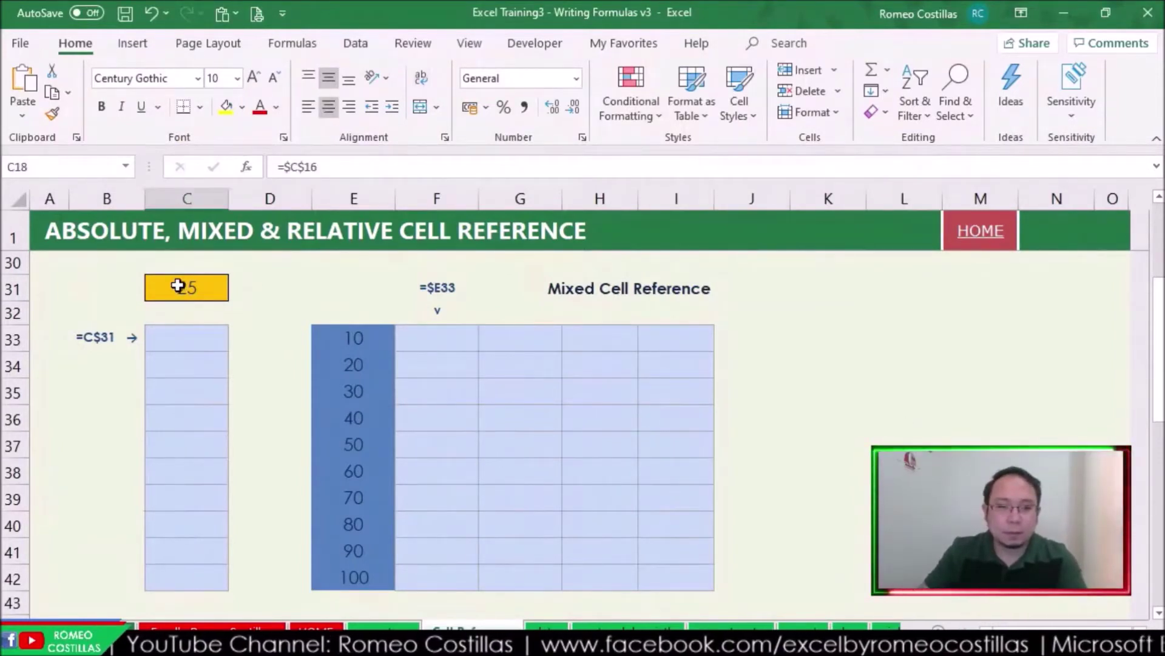
{"action": "key", "text": "Down"}
{"action": "key", "text": "Down"}
{"action": "key", "text": "Down"}
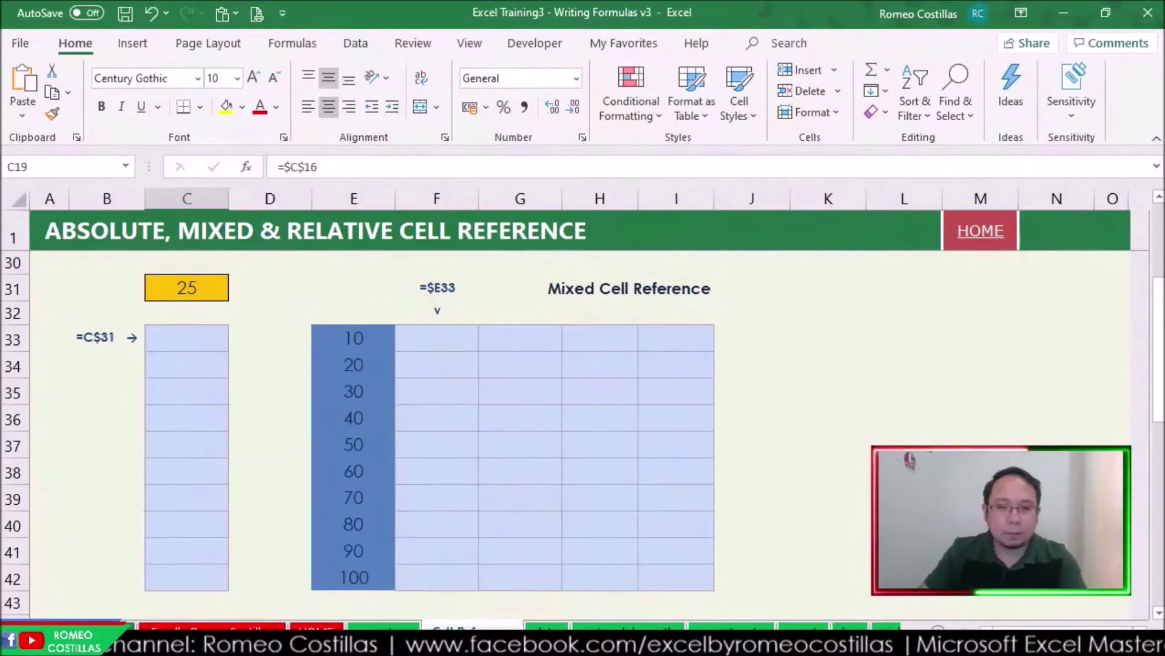
Step: Select C33 beside the =C$31 label and start a formula with an equals sign
{"action": "scroll", "coordinate": [585, 391], "scroll_direction": "down", "scroll_amount": 3}
{"action": "scroll", "coordinate": [285, 345], "scroll_direction": "up", "scroll_amount": 1, "text": "ctrl"}
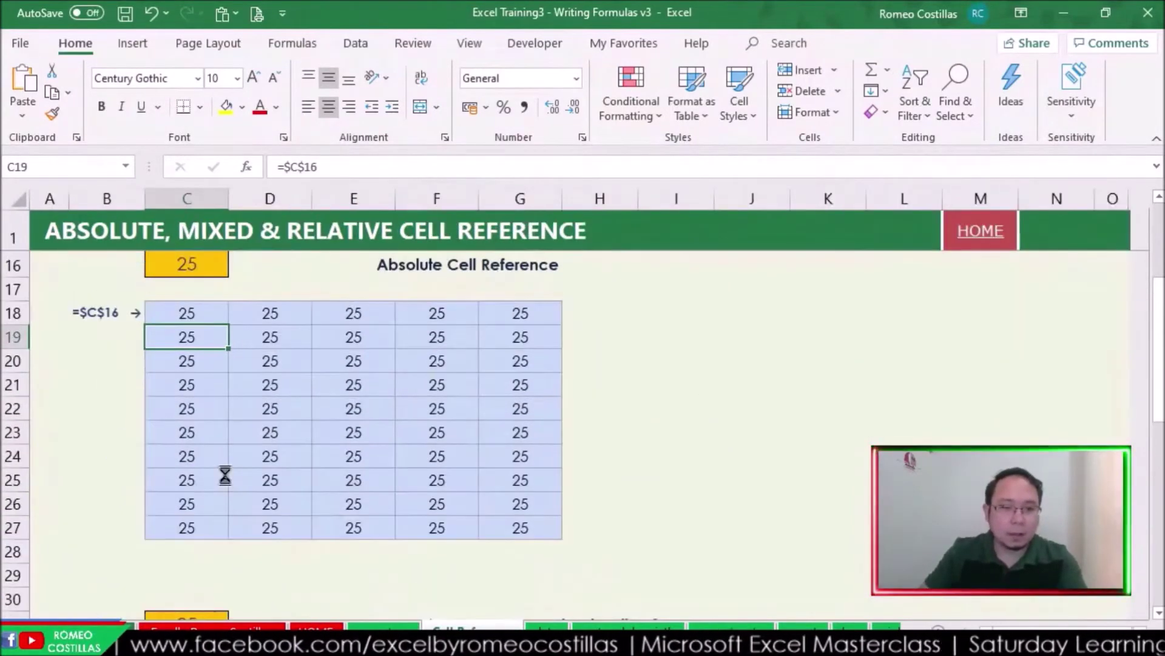
{"action": "scroll", "coordinate": [225, 476], "scroll_direction": "up", "scroll_amount": 2, "text": "ctrl"}
{"action": "scroll", "coordinate": [225, 477], "scroll_direction": "down", "scroll_amount": 3}
{"action": "left_click", "coordinate": [202, 512]}
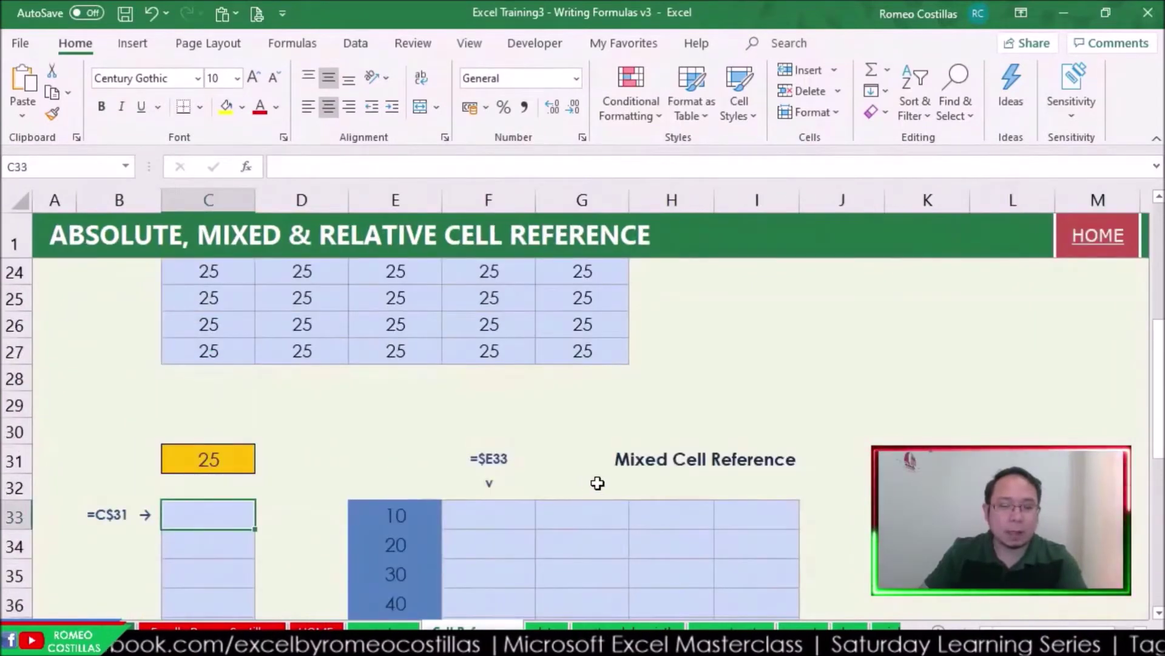
{"action": "scroll", "coordinate": [595, 484], "scroll_direction": "down", "scroll_amount": 3}
{"action": "scroll", "coordinate": [598, 483], "scroll_direction": "up", "scroll_amount": 2}
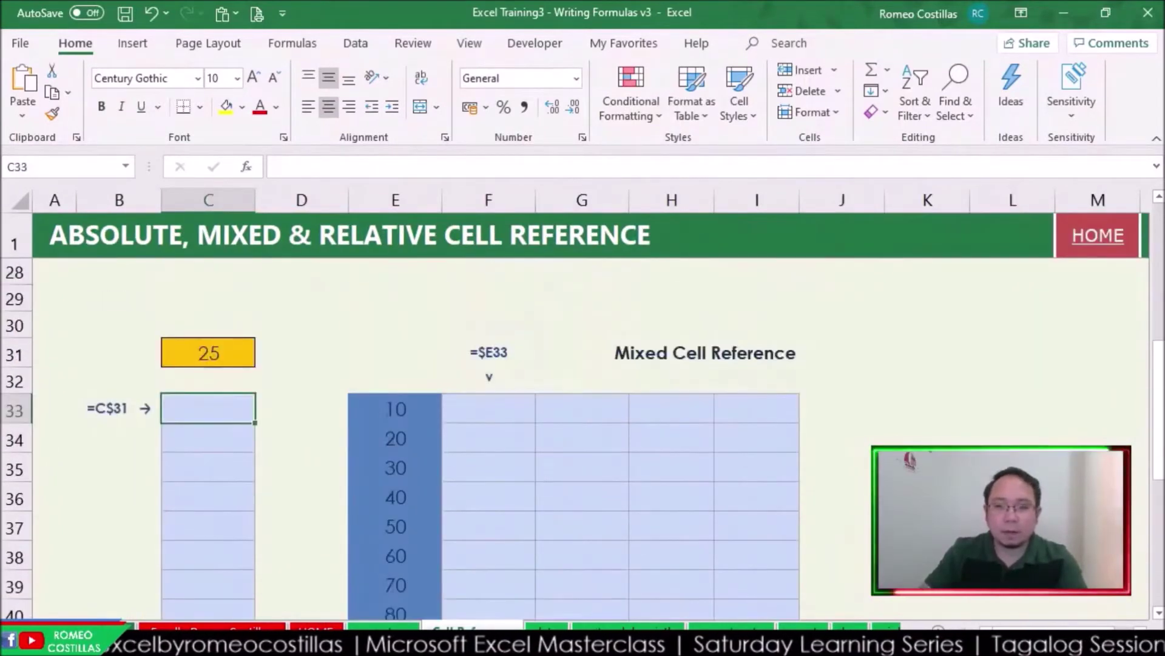
{"action": "left_click_drag", "start_coordinate": [1159, 396], "coordinate": [1161, 410]}
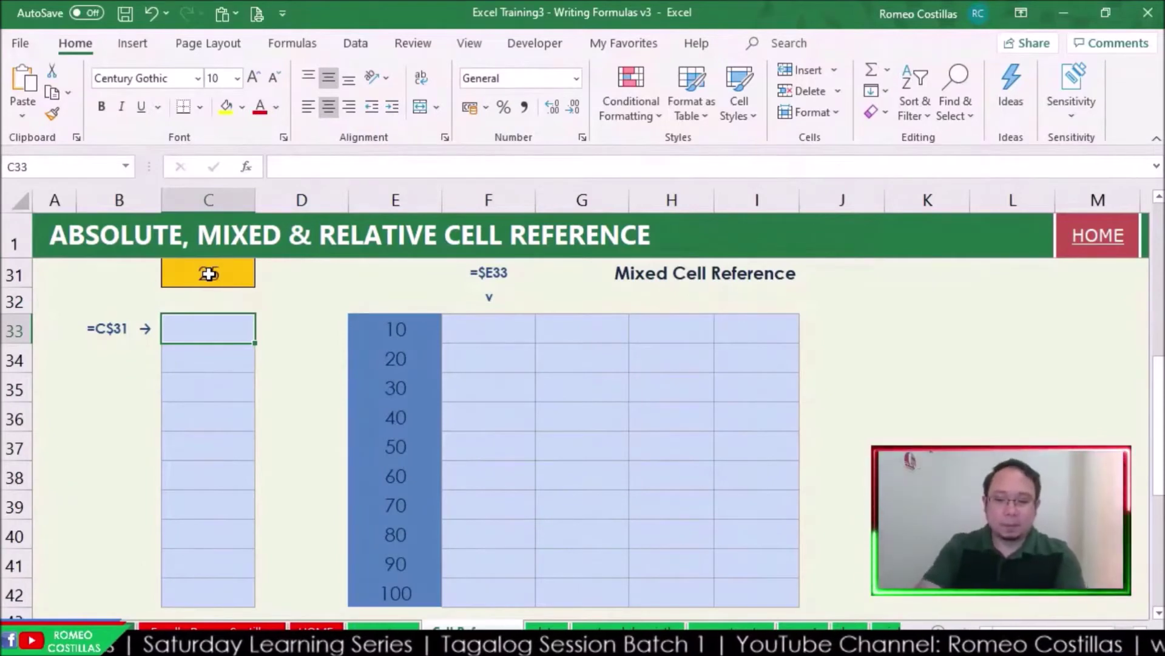
{"action": "type", "text": "="}
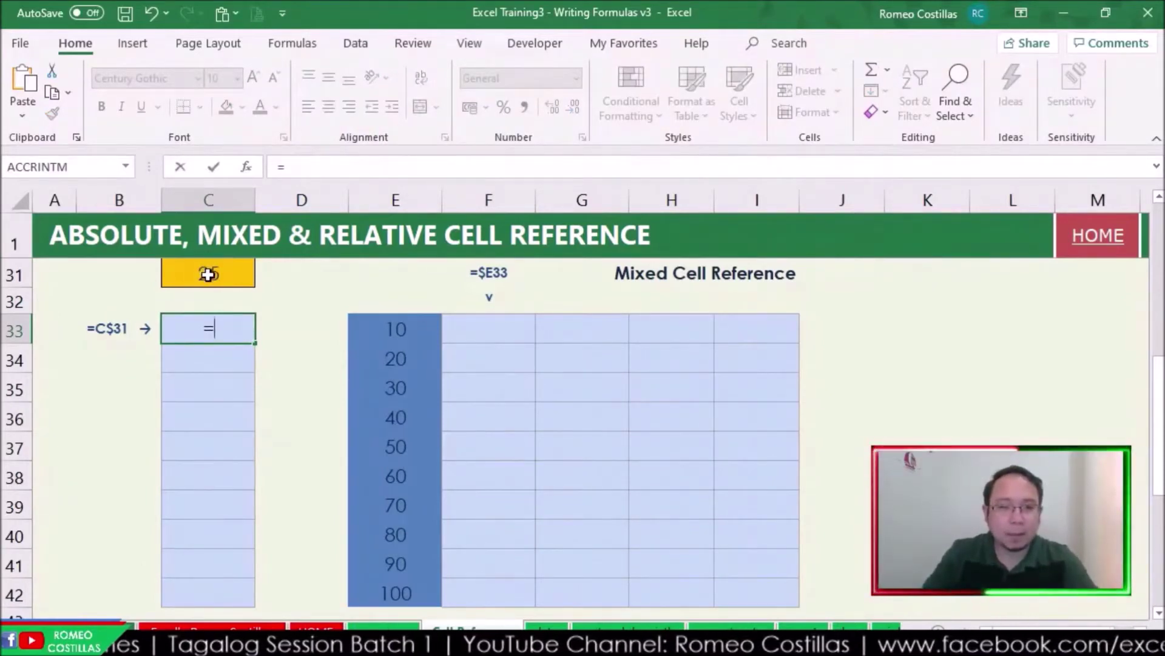
Step: Enter =C$31 in C33, locking only the row, and copy it down C33:C42
{"action": "left_click", "coordinate": [208, 274]}
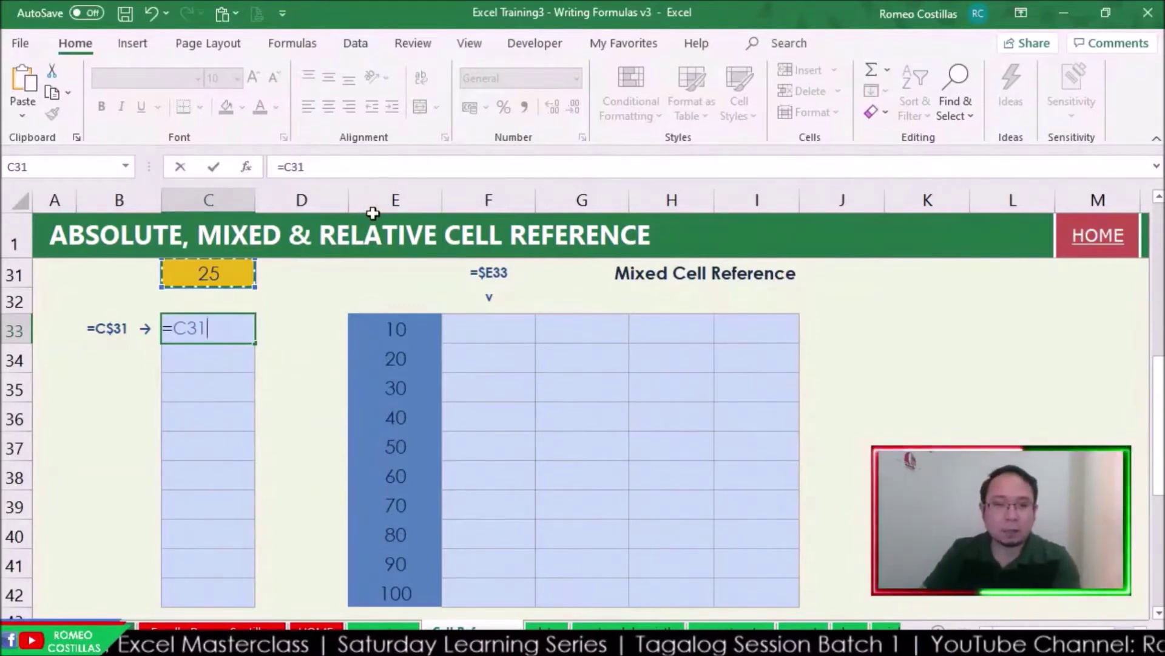
{"action": "key", "text": "F4"}
{"action": "key", "text": "F4"}
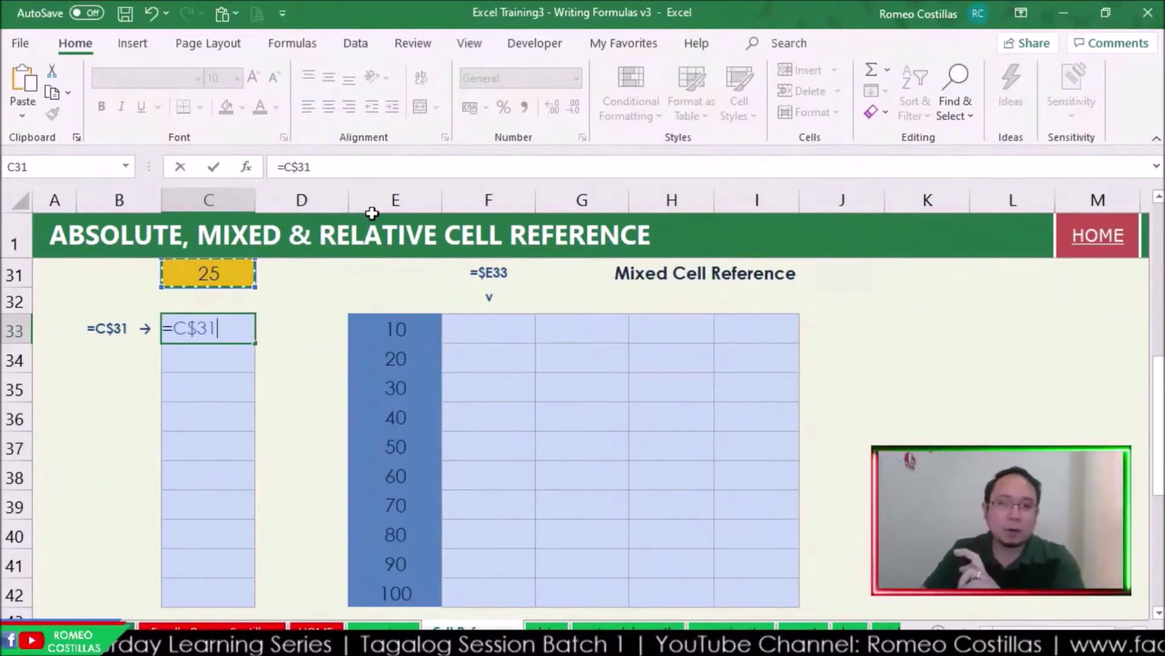
{"action": "key", "text": "Return"}
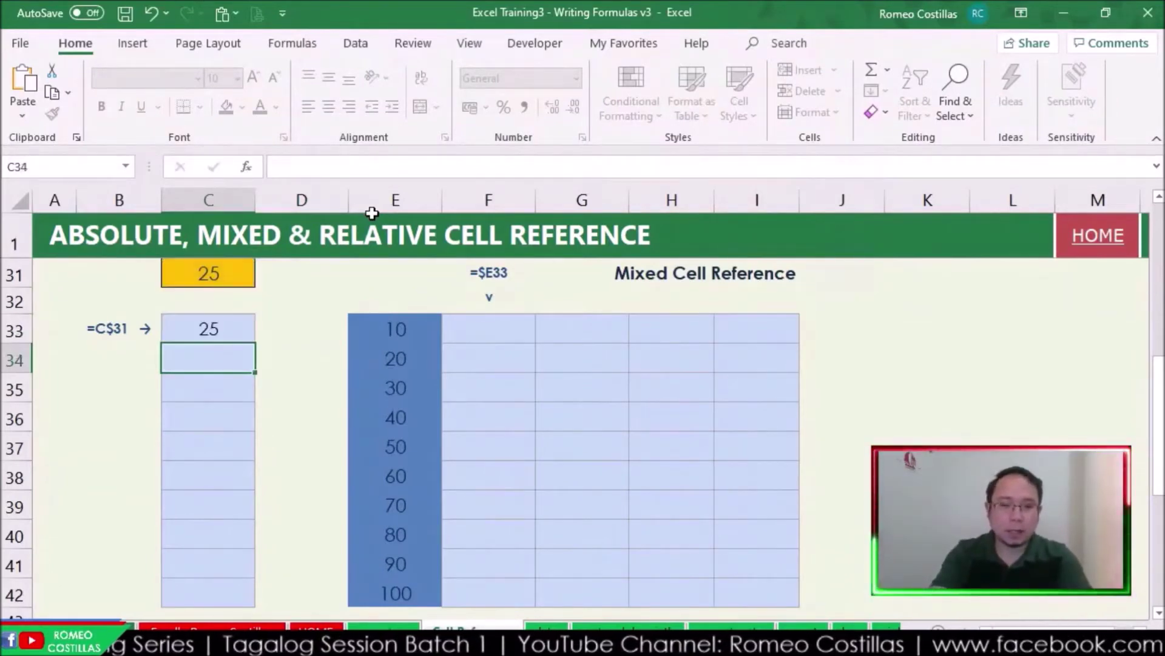
{"action": "key", "text": "shift+Down"}
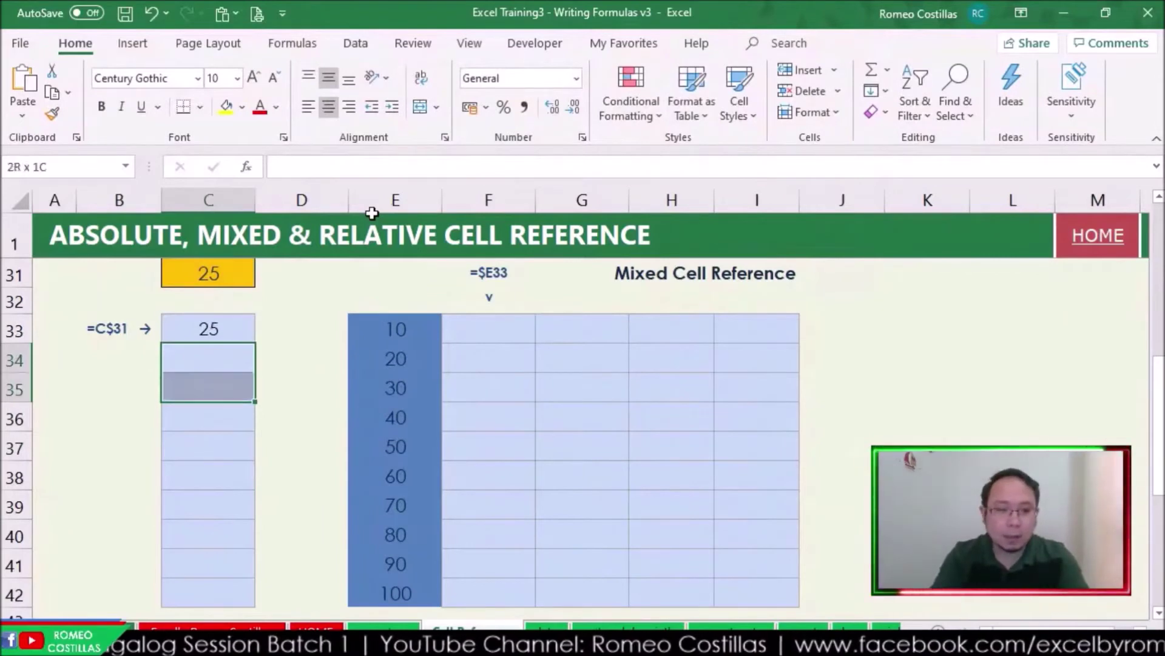
{"action": "key", "text": "Up"}
{"action": "key", "text": "shift+Down"}
{"action": "key", "text": "shift+Down"}
{"action": "key", "text": "shift+Down"}
{"action": "key", "text": "shift+Down"}
{"action": "key", "text": "shift+Down"}
{"action": "key", "text": "shift+Down"}
{"action": "key", "text": "shift+Down"}
{"action": "key", "text": "shift+Down"}
{"action": "key", "text": "shift+Down"}
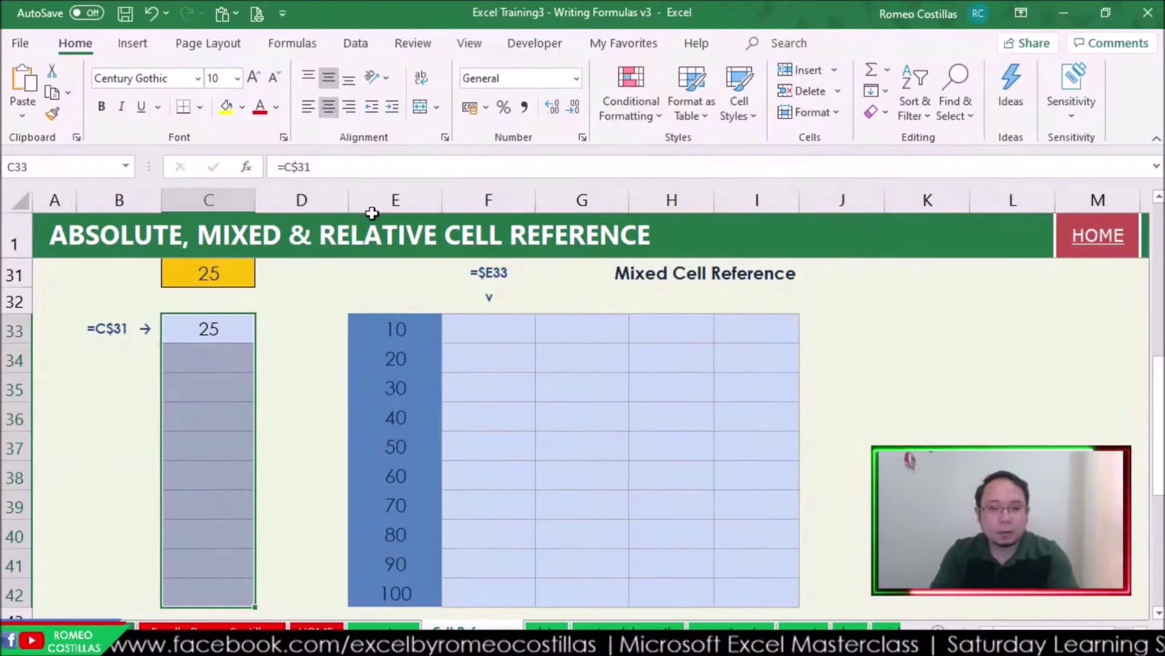
{"action": "key", "text": "ctrl+d"}
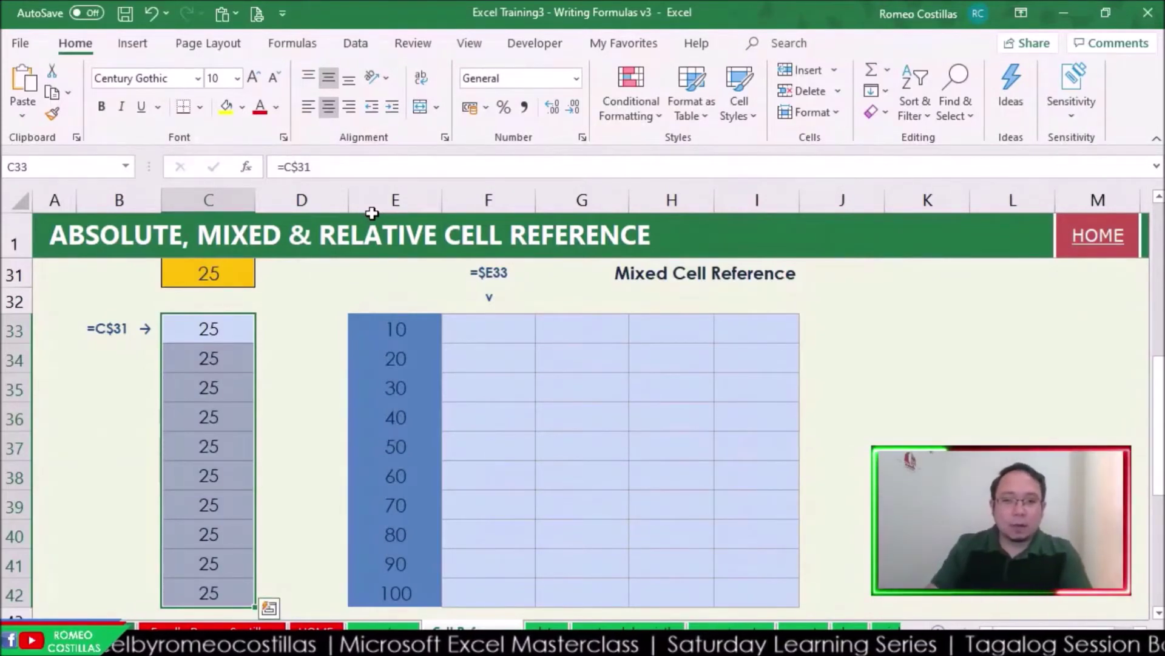
{"action": "left_click", "coordinate": [465, 332]}
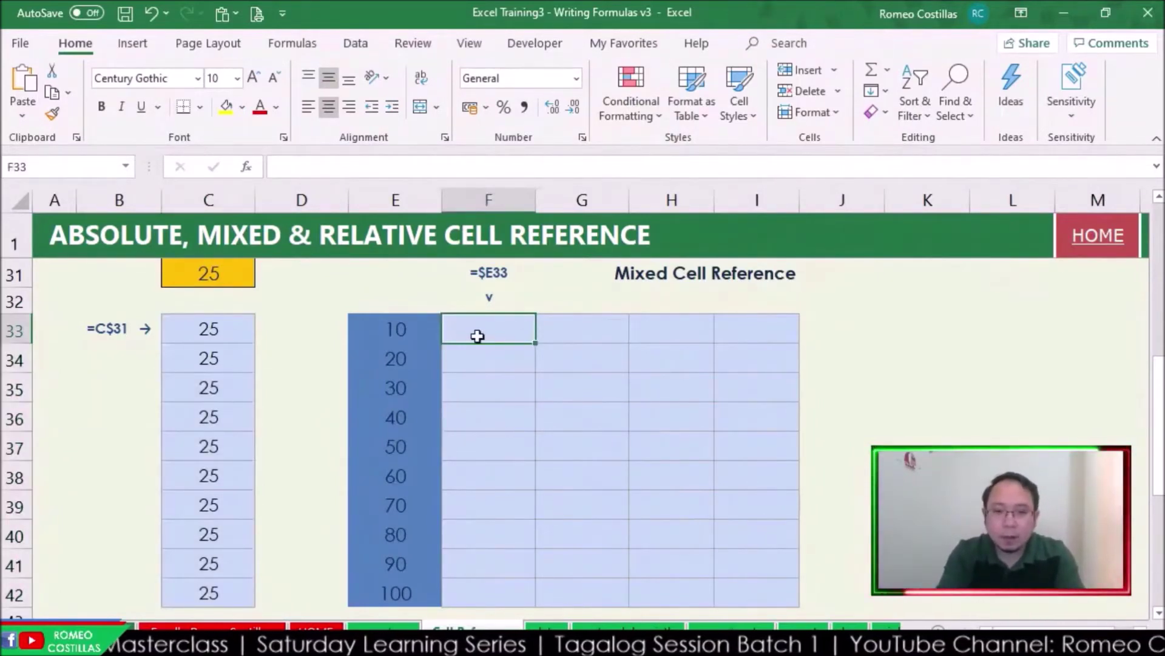
{"action": "key", "text": "Left"}
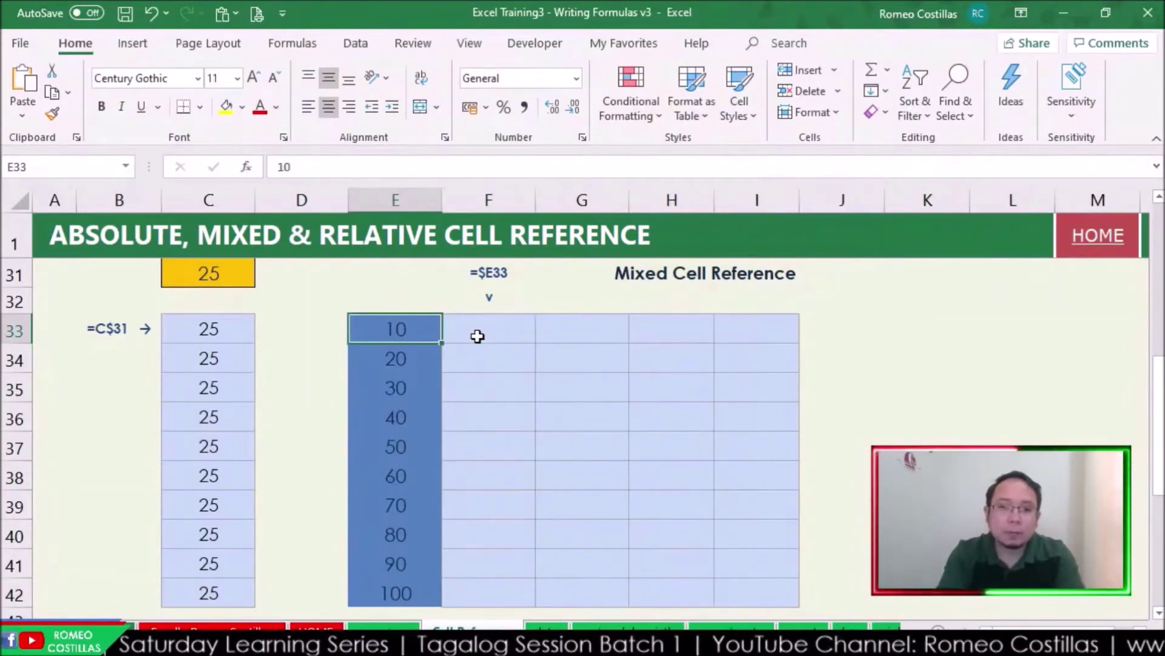
{"action": "key", "text": "Down"}
{"action": "left_click", "coordinate": [477, 336]}
{"action": "key", "text": "shift+Right"}
{"action": "key", "text": "shift+Right"}
{"action": "key", "text": "shift+Right"}
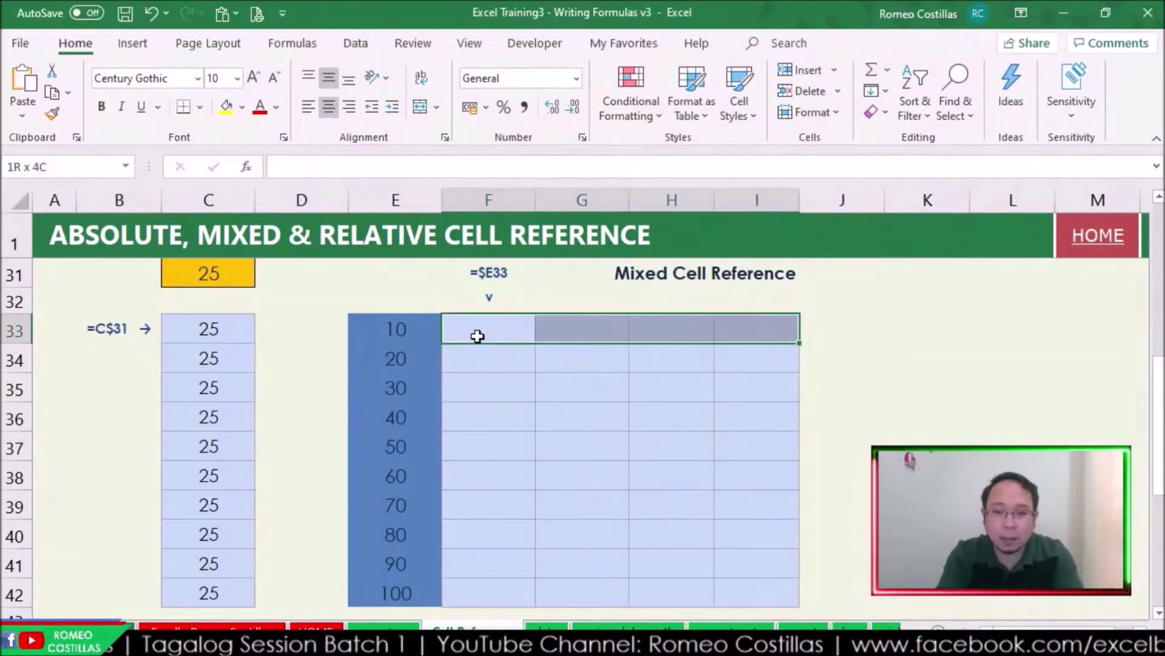
{"action": "key", "text": "shift+Down"}
{"action": "key", "text": "shift+Down"}
{"action": "key", "text": "shift+Down"}
{"action": "key", "text": "shift+Down"}
{"action": "key", "text": "shift+Down"}
{"action": "key", "text": "shift+Down"}
{"action": "key", "text": "shift+Down"}
{"action": "key", "text": "shift+Down"}
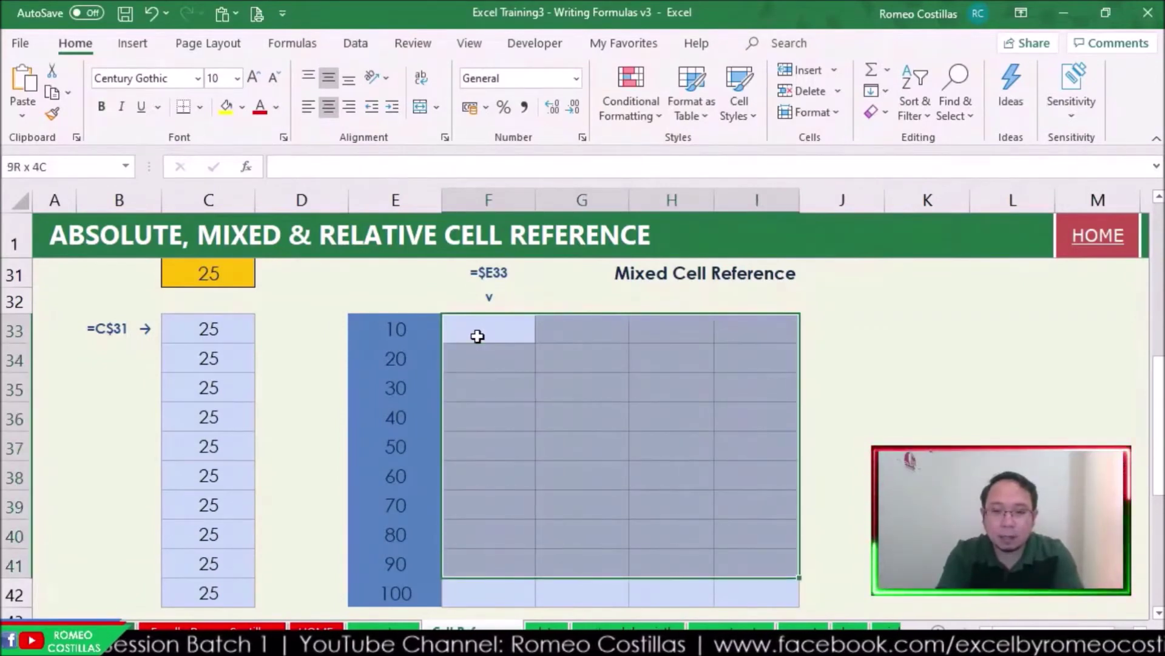
{"action": "key", "text": "Left"}
{"action": "key", "text": "Right"}
{"action": "type", "text": "="}
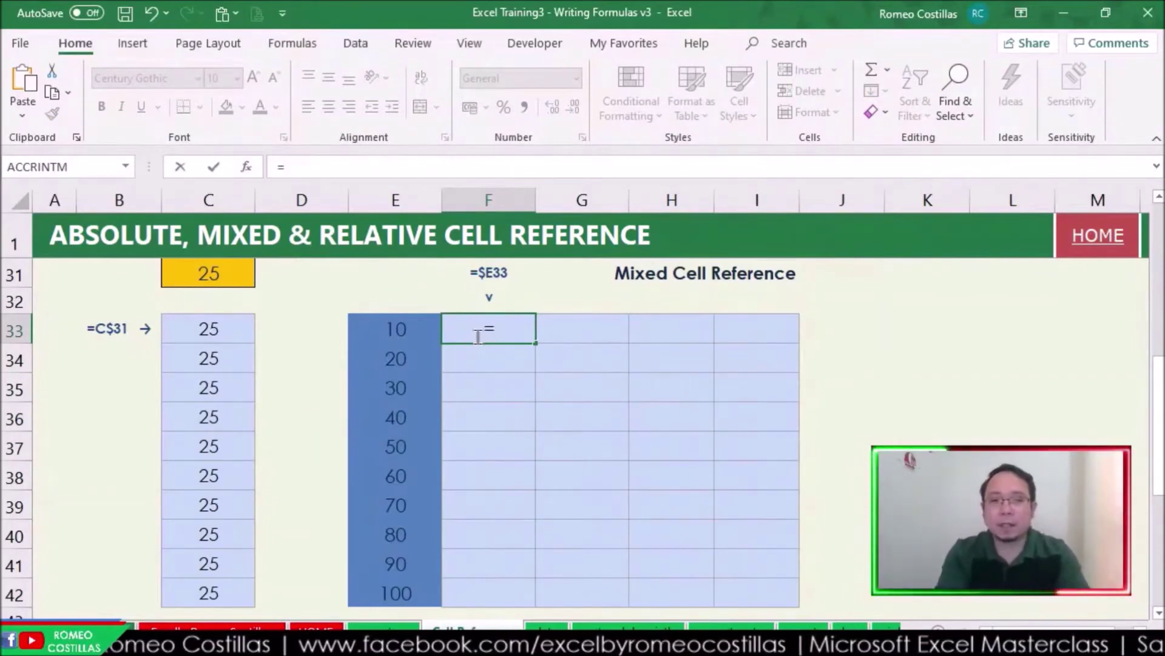
{"action": "key", "text": "Left"}
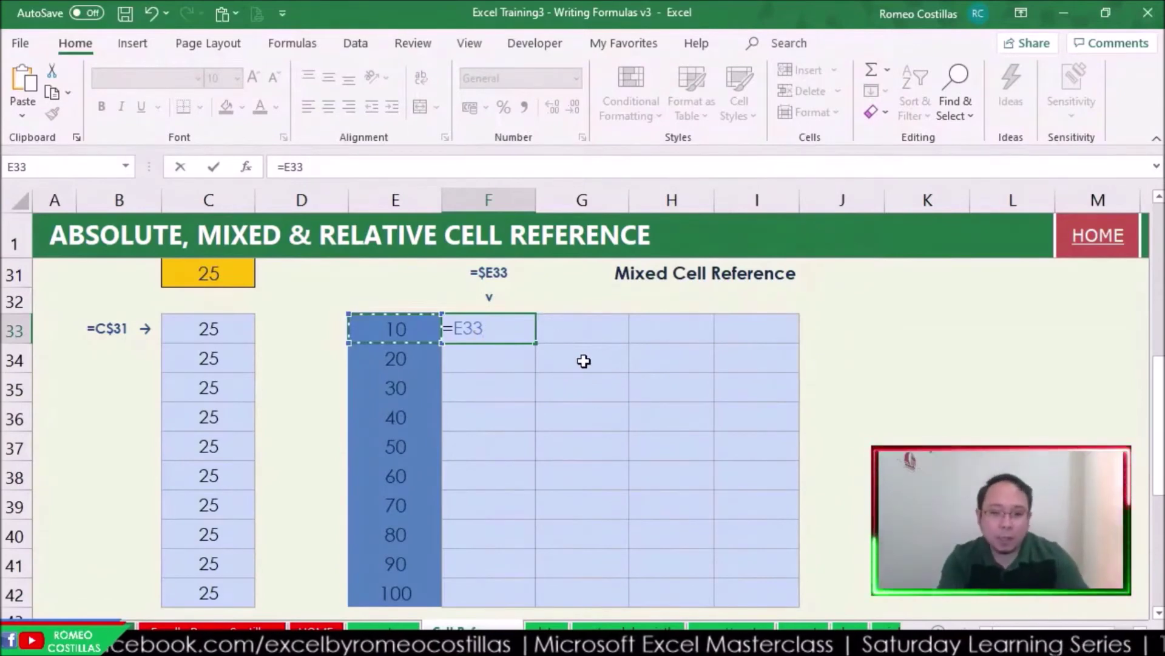
{"action": "key", "text": "Return"}
{"action": "key", "text": "Up"}
{"action": "key", "text": "shift+Right"}
{"action": "key", "text": "shift+Right"}
{"action": "key", "text": "shift+Right"}
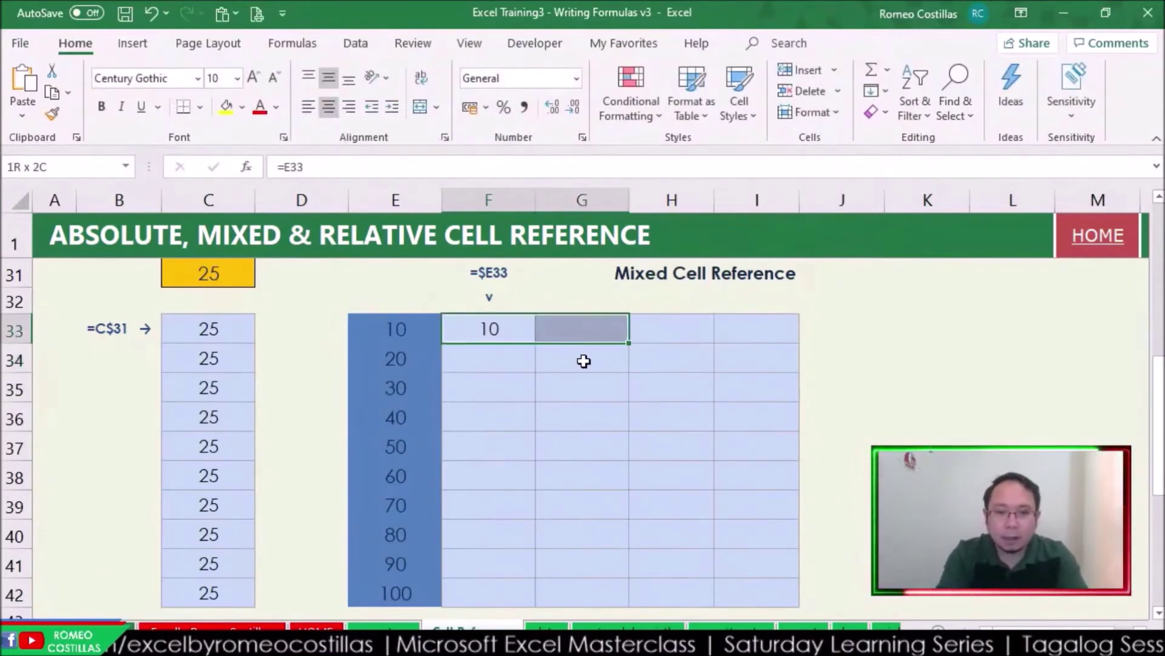
{"action": "key", "text": "shift+Down"}
{"action": "key", "text": "shift+Down"}
{"action": "key", "text": "shift+Down"}
{"action": "key", "text": "shift+Down"}
{"action": "key", "text": "shift+Down"}
{"action": "key", "text": "shift+Down"}
{"action": "key", "text": "shift+Down"}
{"action": "key", "text": "shift+Down"}
{"action": "key", "text": "shift+Down"}
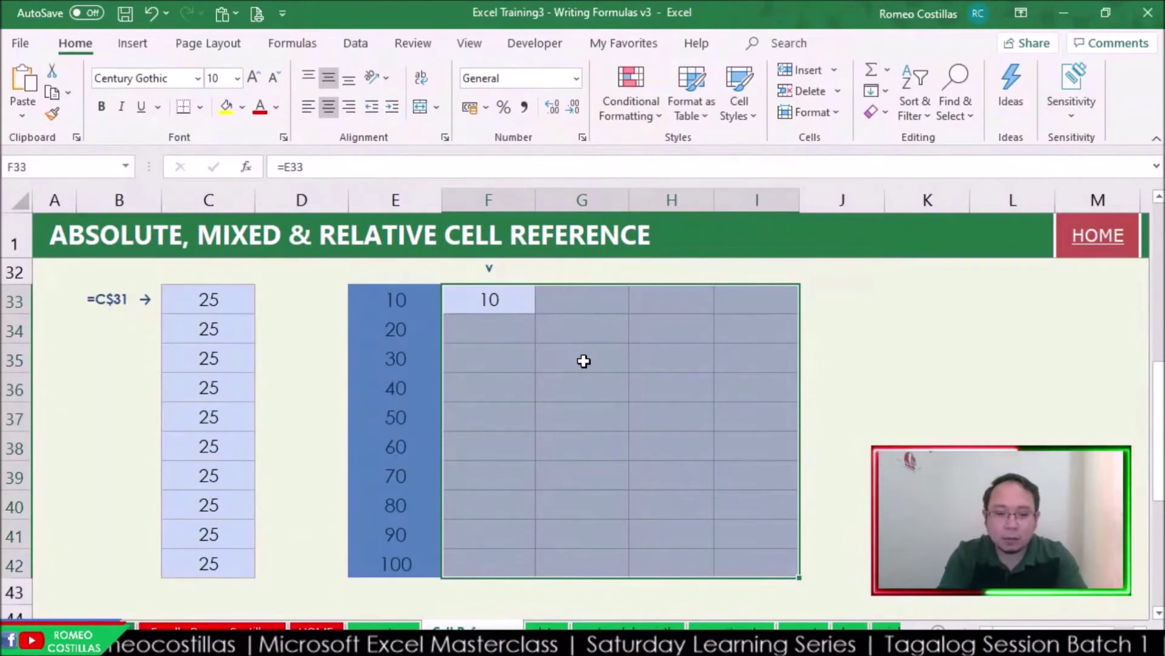
{"action": "key", "text": "ctrl+v"}
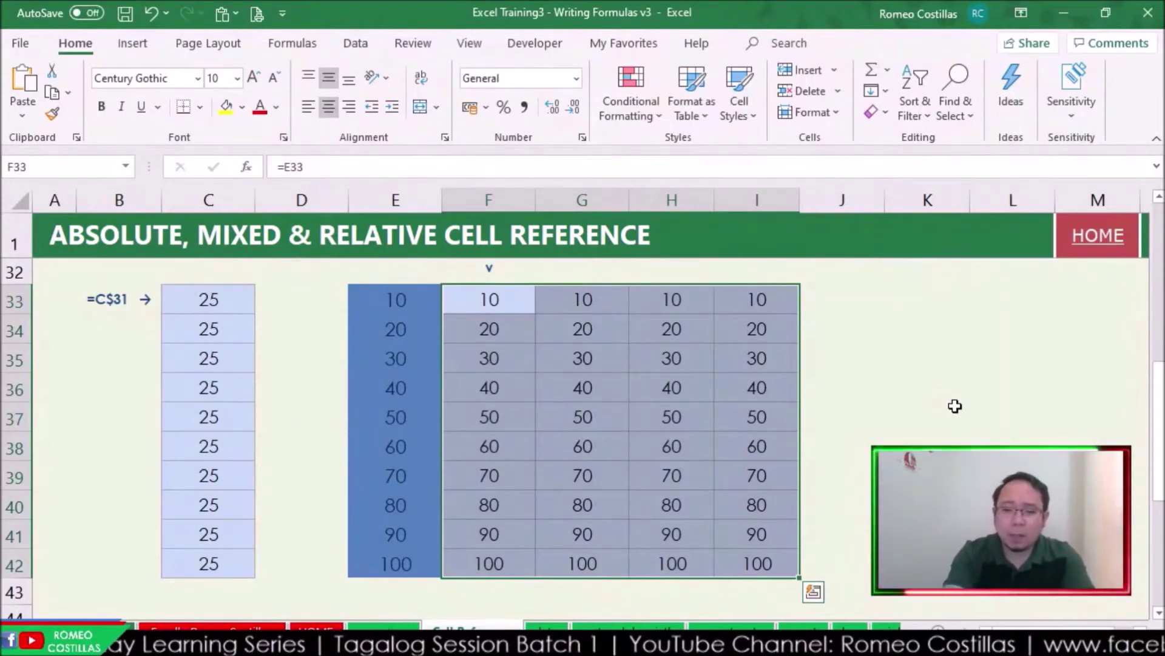
{"action": "key", "text": "Escape"}
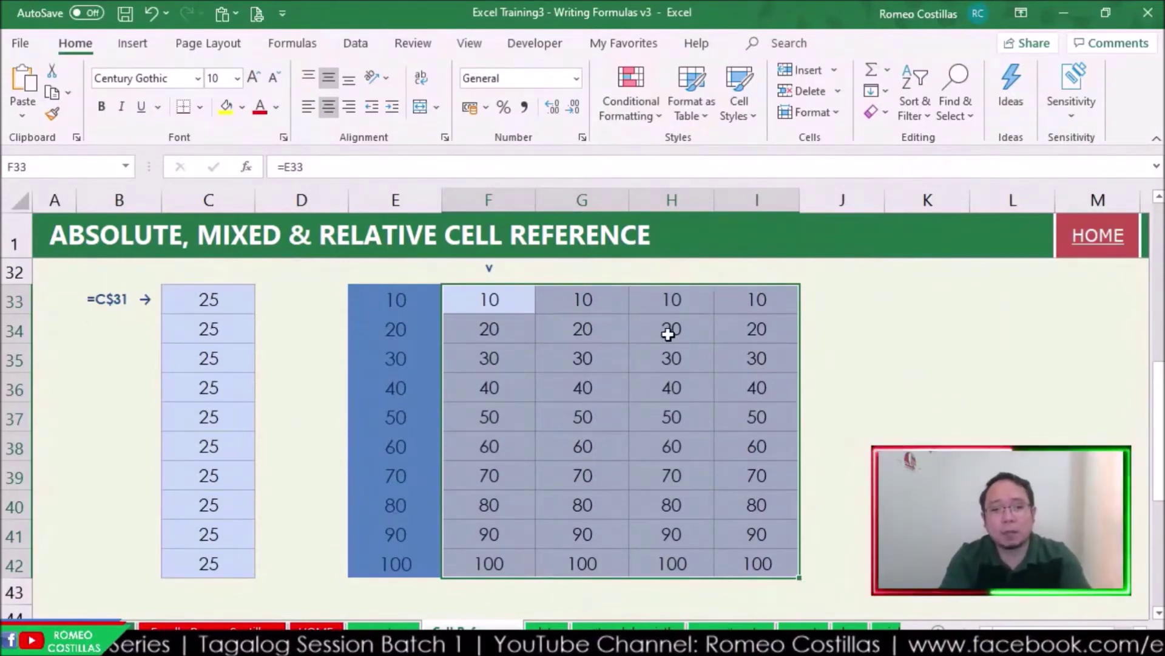
{"action": "left_click", "coordinate": [582, 297]}
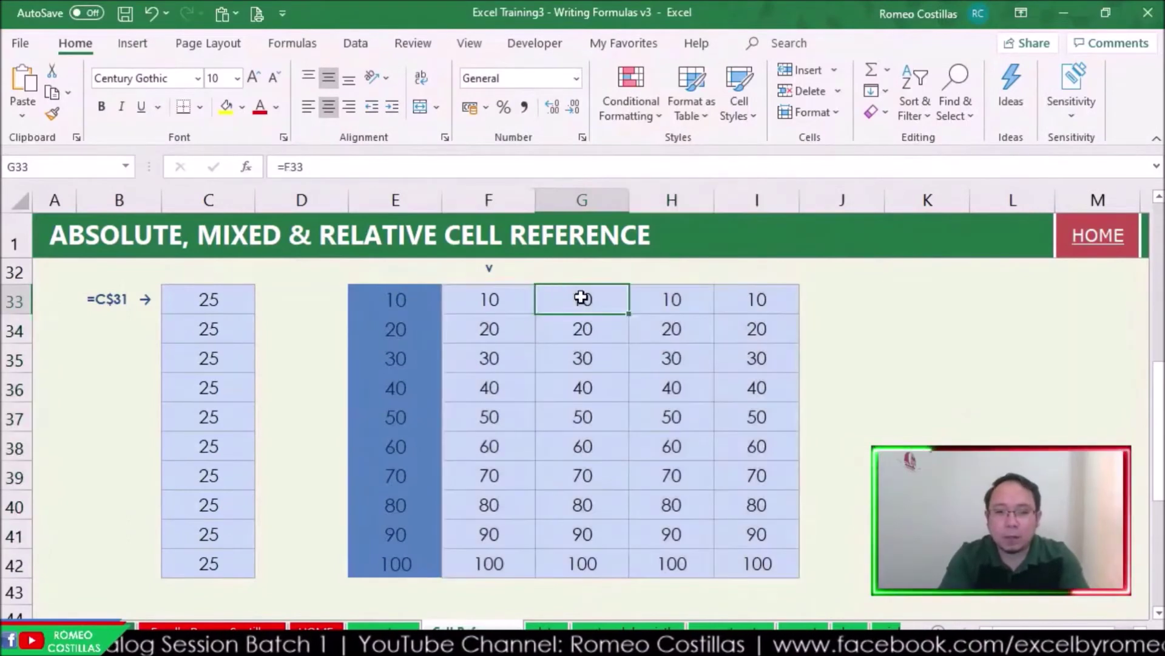
{"action": "left_click_drag", "start_coordinate": [507, 306], "coordinate": [746, 549]}
{"action": "key", "text": "Delete"}
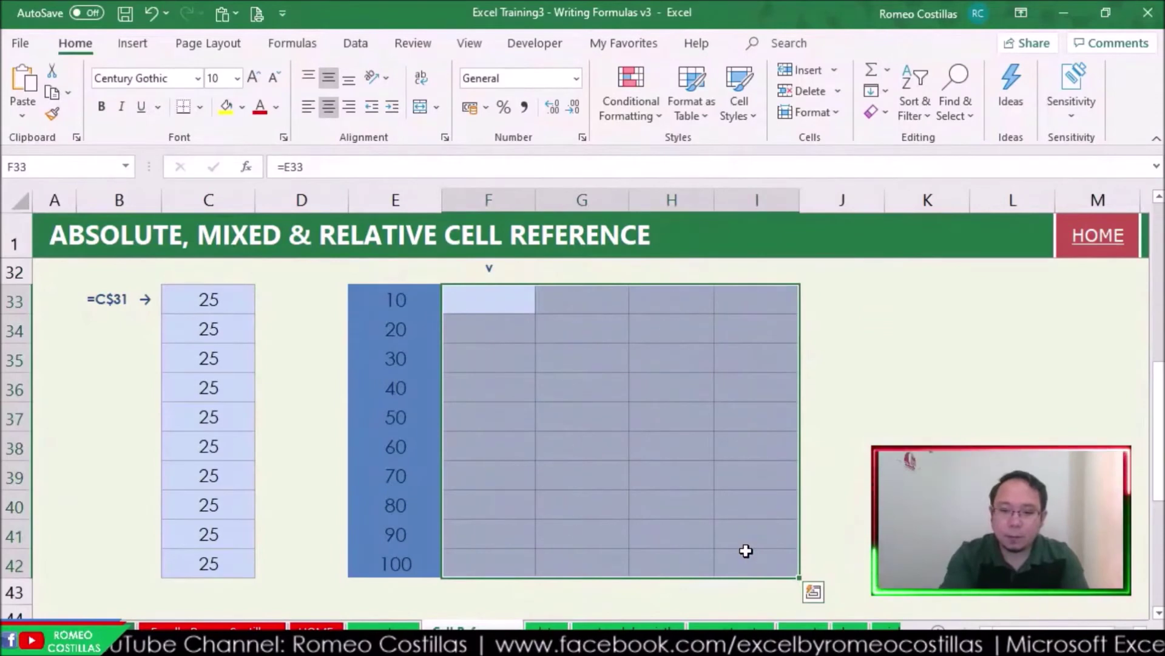
Step: Enter =E33 in G33 and fill it across G33:I42 with Ctrl+D and Ctrl+R
{"action": "key", "text": "Left"}
{"action": "key", "text": "Right"}
{"action": "key", "text": "Right"}
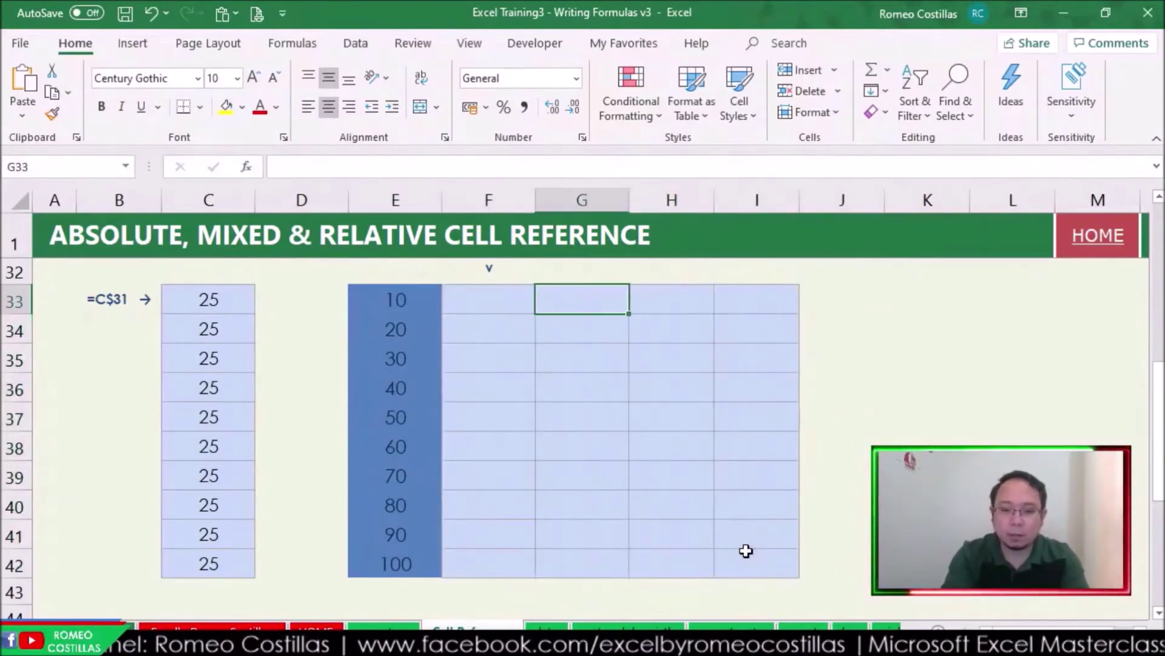
{"action": "type", "text": "="}
{"action": "key", "text": "Left"}
{"action": "key", "text": "Left"}
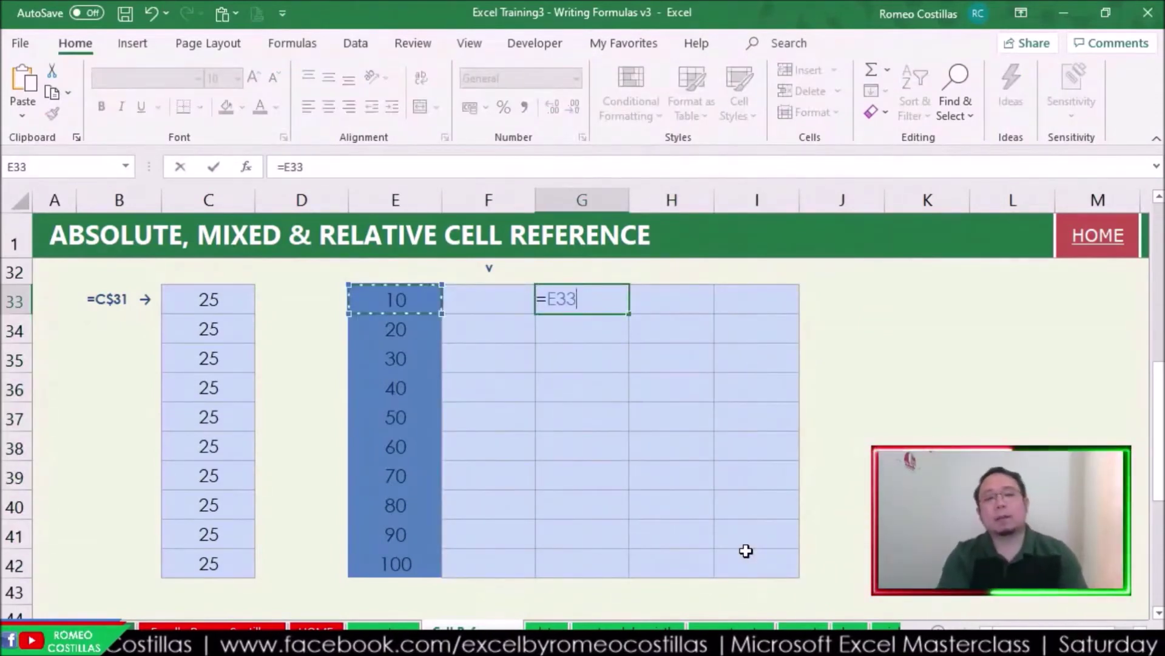
{"action": "key", "text": "Return"}
{"action": "key", "text": "Up"}
{"action": "key", "text": "shift+Right"}
{"action": "key", "text": "shift+Right"}
{"action": "key", "text": "shift+Down"}
{"action": "key", "text": "shift+Down"}
{"action": "key", "text": "shift+Down"}
{"action": "key", "text": "shift+Down"}
{"action": "key", "text": "shift+Down"}
{"action": "key", "text": "shift+Down"}
{"action": "key", "text": "shift+Down"}
{"action": "key", "text": "shift+Down"}
{"action": "key", "text": "shift+Down"}
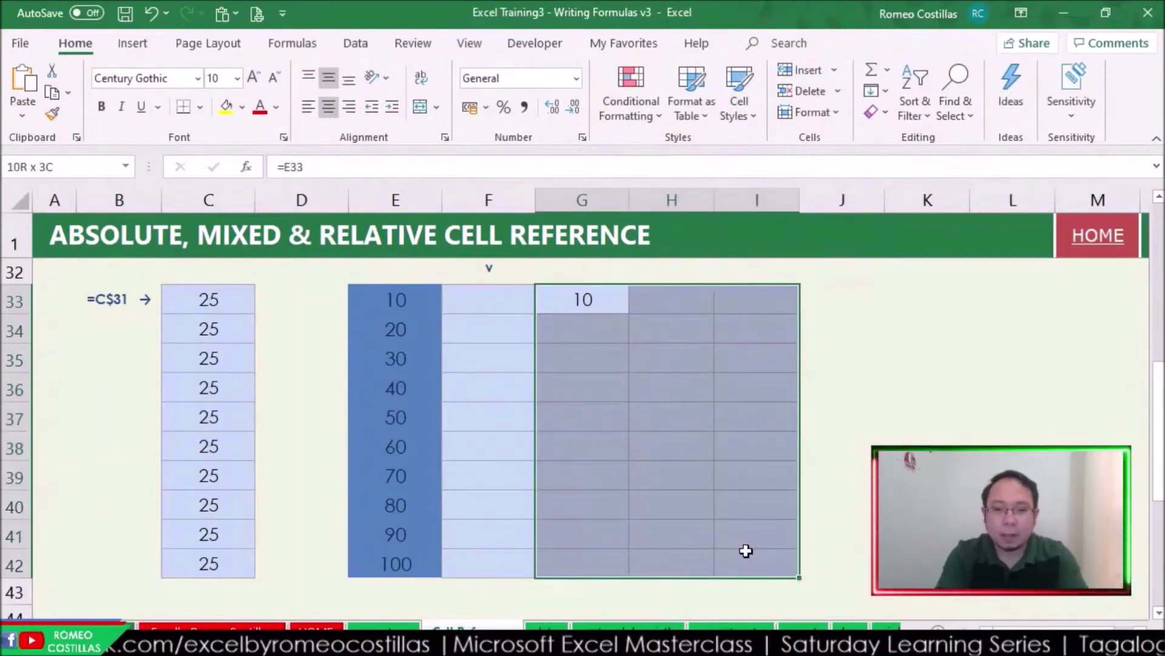
{"action": "key", "text": "ctrl+d"}
{"action": "key", "text": "ctrl+r"}
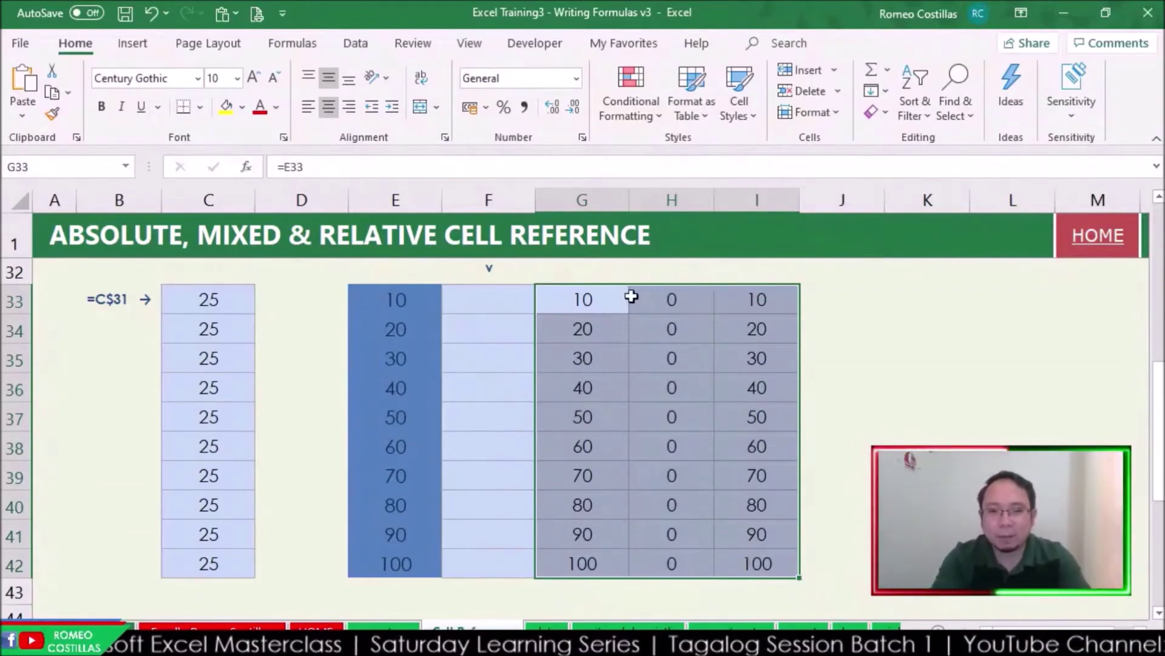
Step: Inspect the zero column H33:H42 and its source cells E33:F33, then select F33:I42 to redo
{"action": "left_click", "coordinate": [675, 299]}
{"action": "left_click_drag", "start_coordinate": [675, 299], "coordinate": [682, 554]}
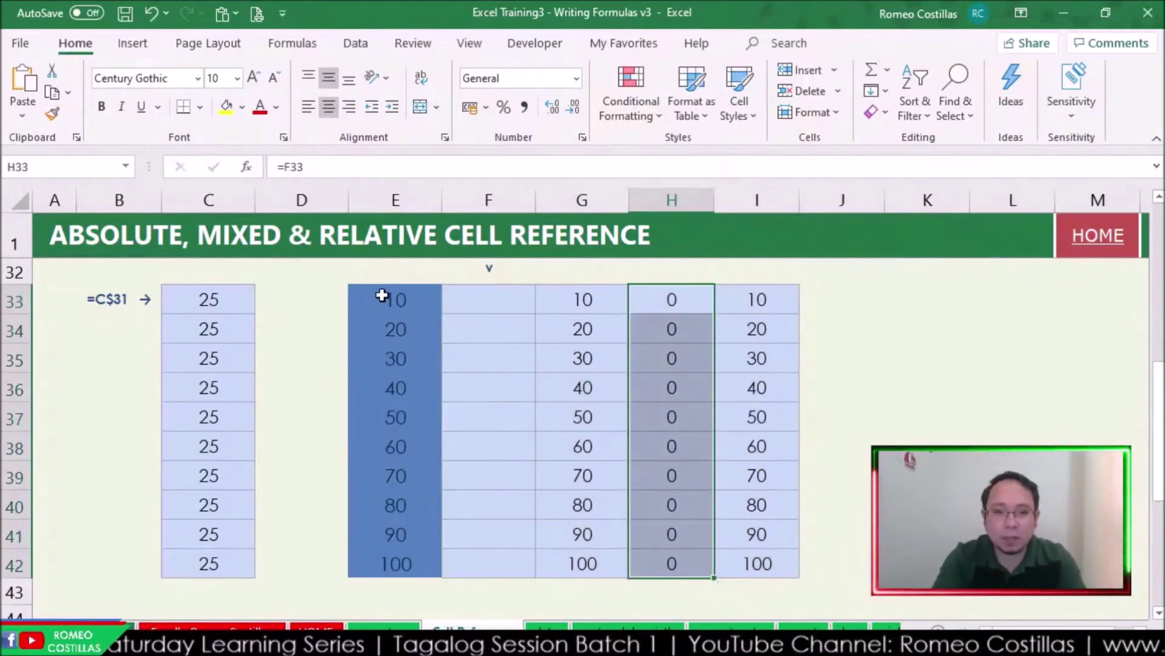
{"action": "left_click_drag", "start_coordinate": [398, 293], "coordinate": [455, 295]}
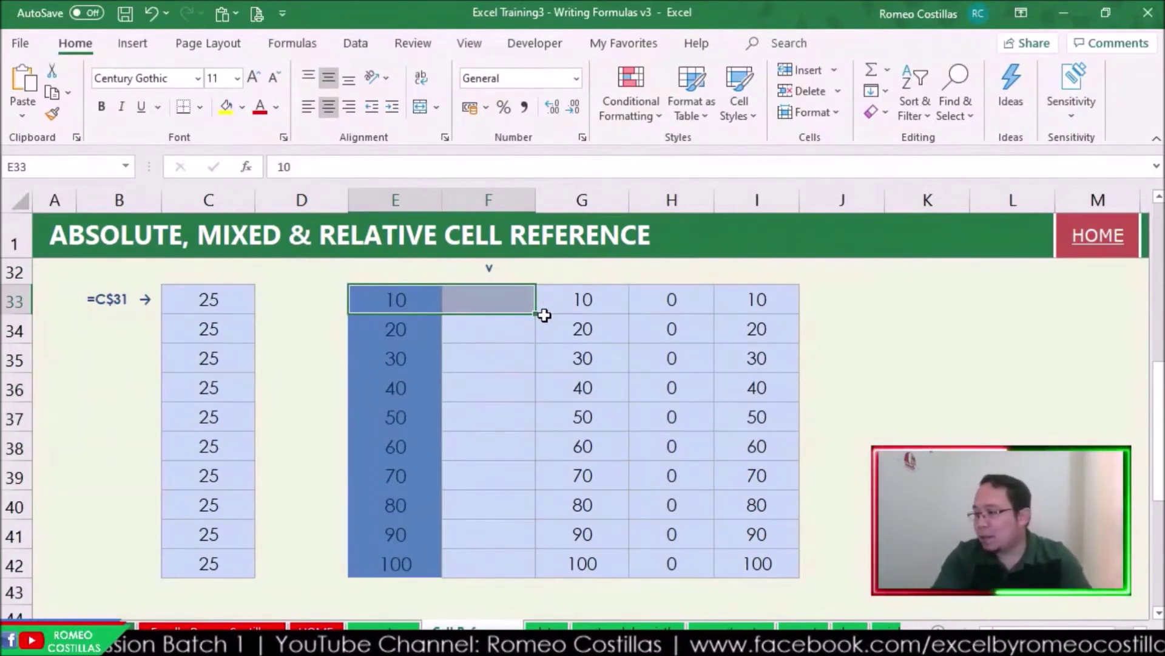
{"action": "left_click", "coordinate": [426, 302]}
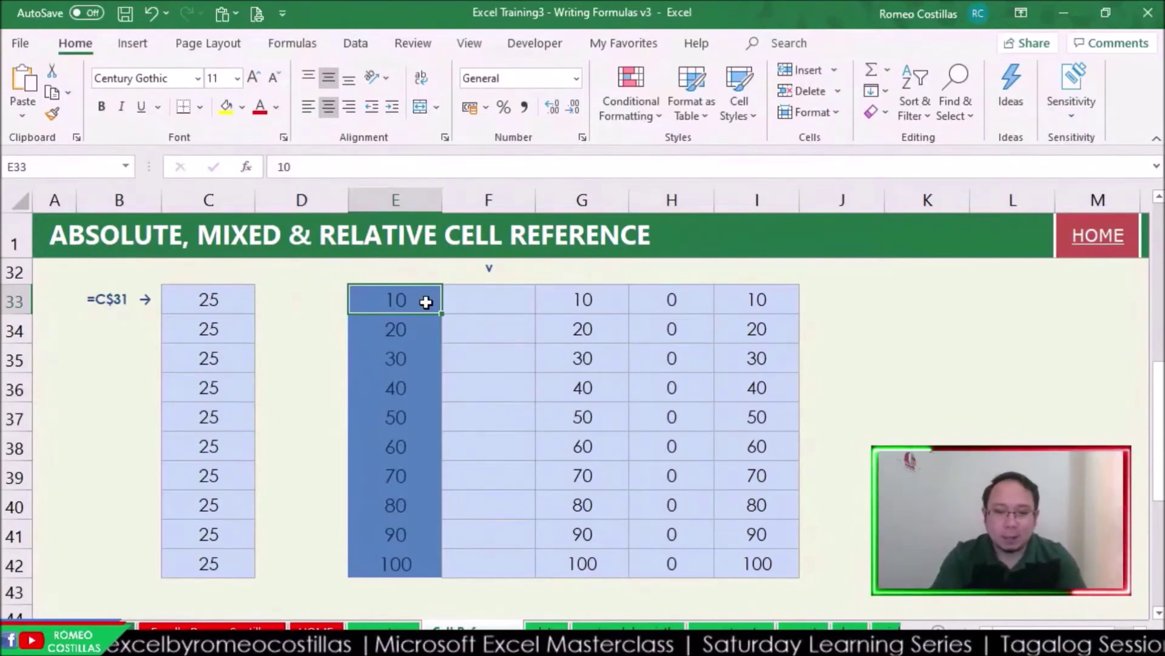
{"action": "left_click_drag", "start_coordinate": [522, 297], "coordinate": [761, 561]}
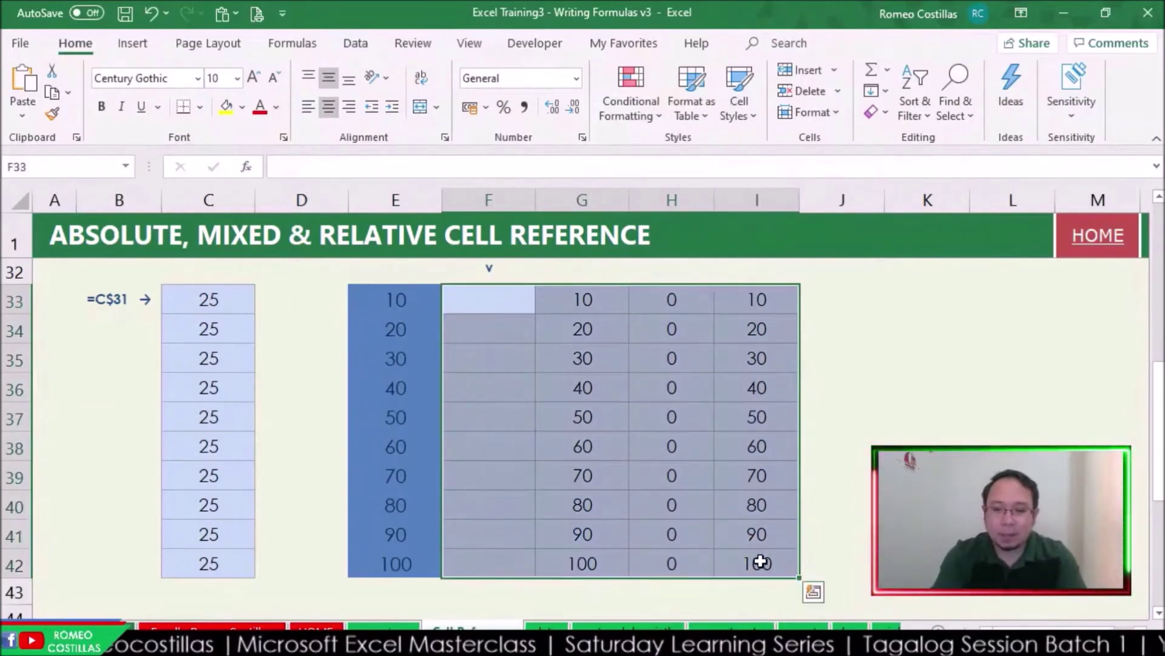
Step: Clear F33:I42 and enter the column-locked formula =$E33 in F33
{"action": "key", "text": "Delete"}
{"action": "key", "text": "shift+BackSpace"}
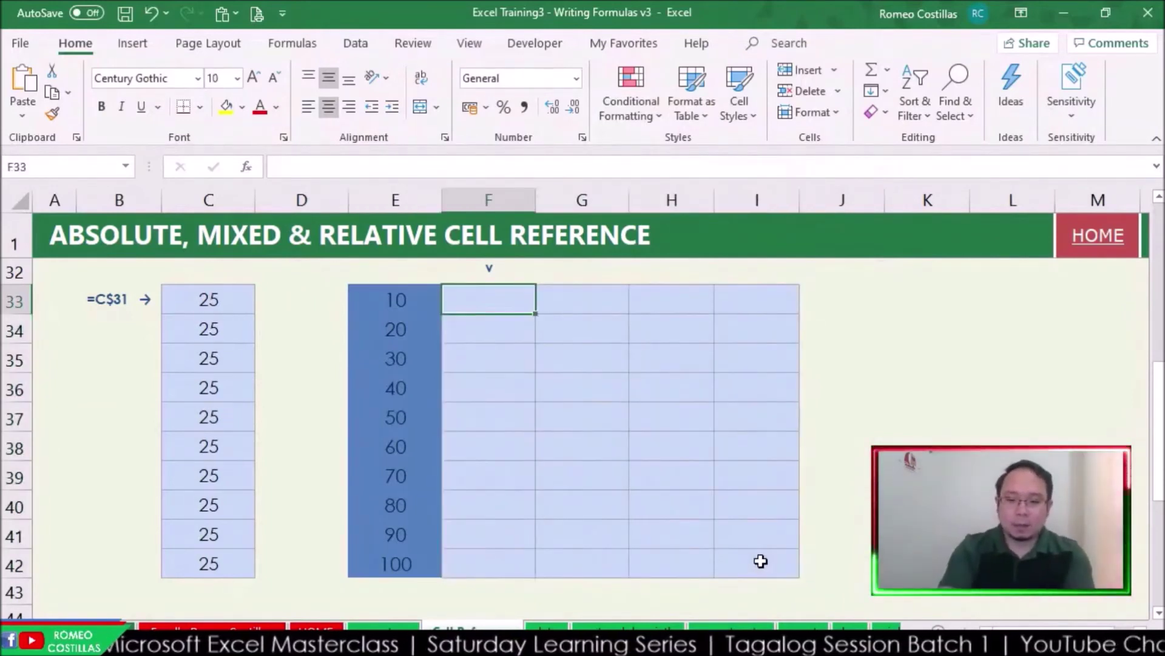
{"action": "type", "text": "="}
{"action": "key", "text": "Left"}
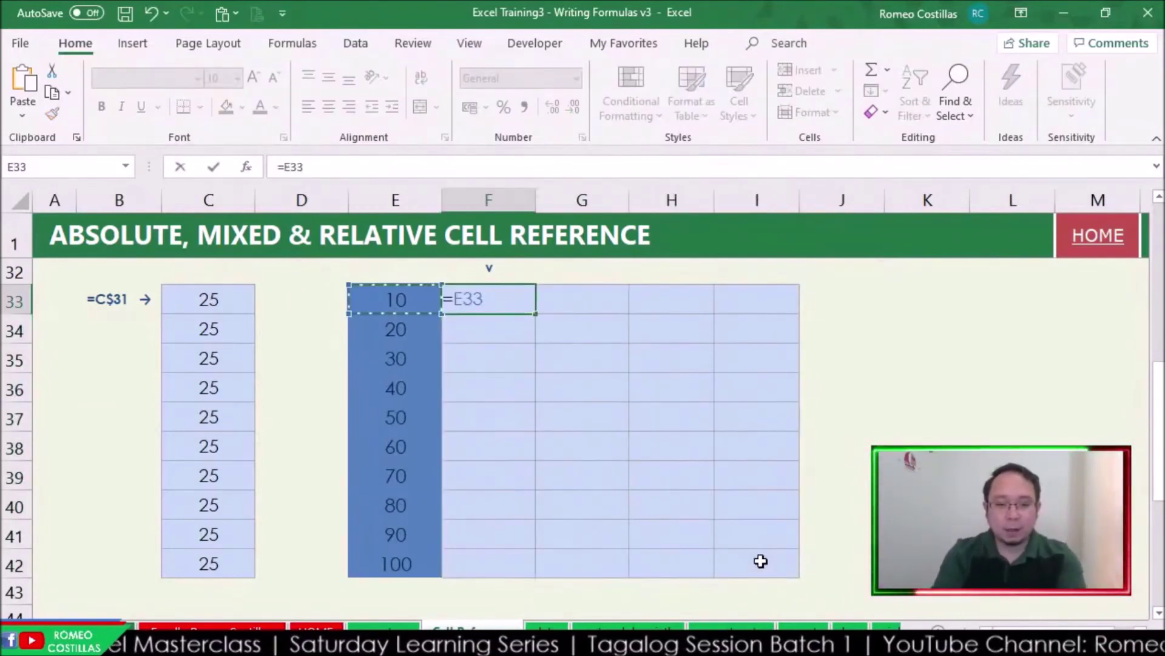
{"action": "key", "text": "F4"}
{"action": "key", "text": "F4"}
{"action": "key", "text": "F4"}
{"action": "key", "text": "F4"}
{"action": "key", "text": "F4"}
{"action": "key", "text": "F4"}
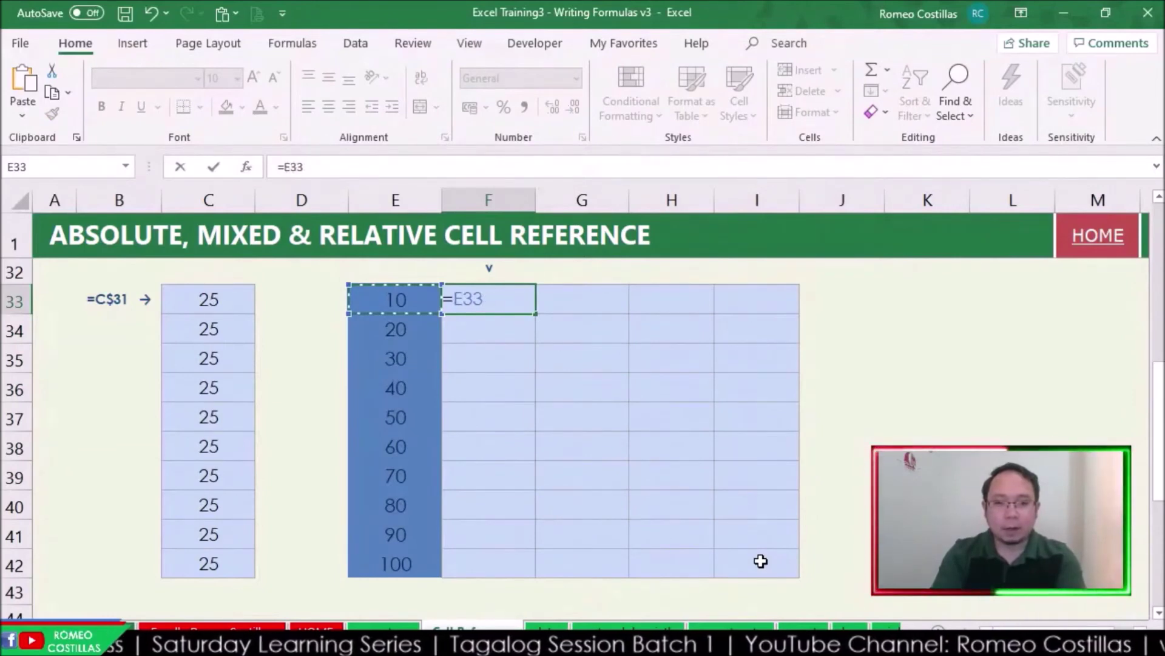
{"action": "key", "text": "F4"}
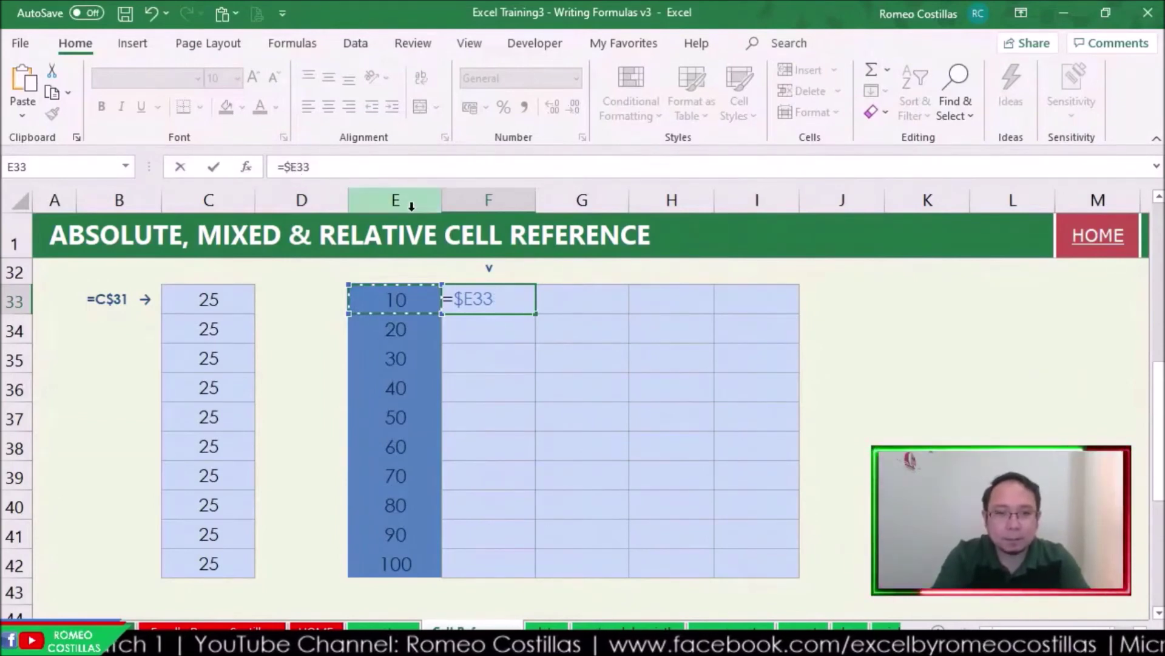
{"action": "key", "text": "Return"}
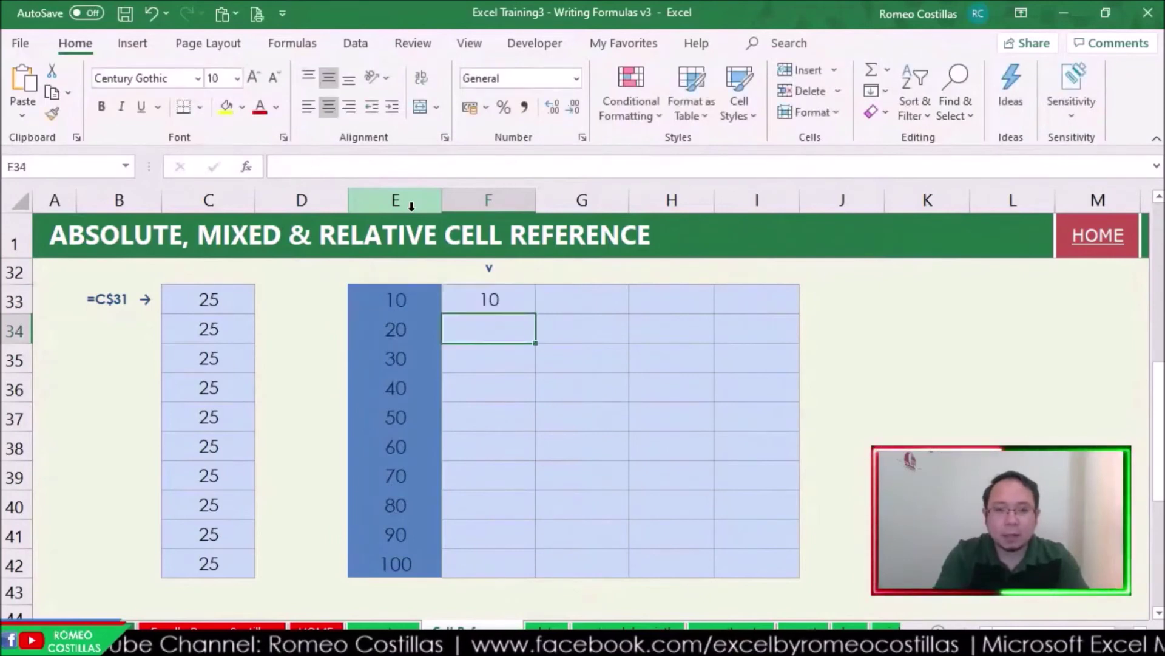
Step: Fill F33:I42 with =$E33 using Ctrl+D and Ctrl+R, repeating 10–100 in each column
{"action": "key", "text": "Up"}
{"action": "key", "text": "shift+Right"}
{"action": "key", "text": "shift+Right"}
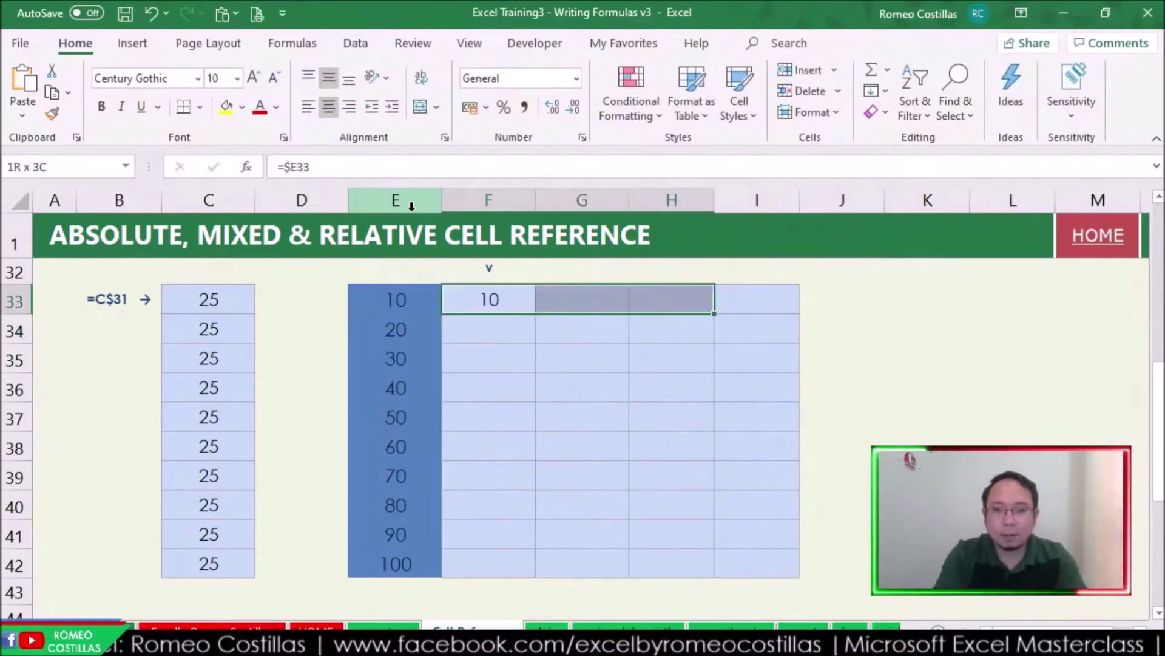
{"action": "key", "text": "shift+Right"}
{"action": "key", "text": "shift+Down"}
{"action": "key", "text": "shift+Down"}
{"action": "key", "text": "shift+Down"}
{"action": "key", "text": "shift+Down"}
{"action": "key", "text": "shift+Down"}
{"action": "key", "text": "shift+Down"}
{"action": "key", "text": "shift+Down"}
{"action": "key", "text": "shift+Down"}
{"action": "key", "text": "shift+Down"}
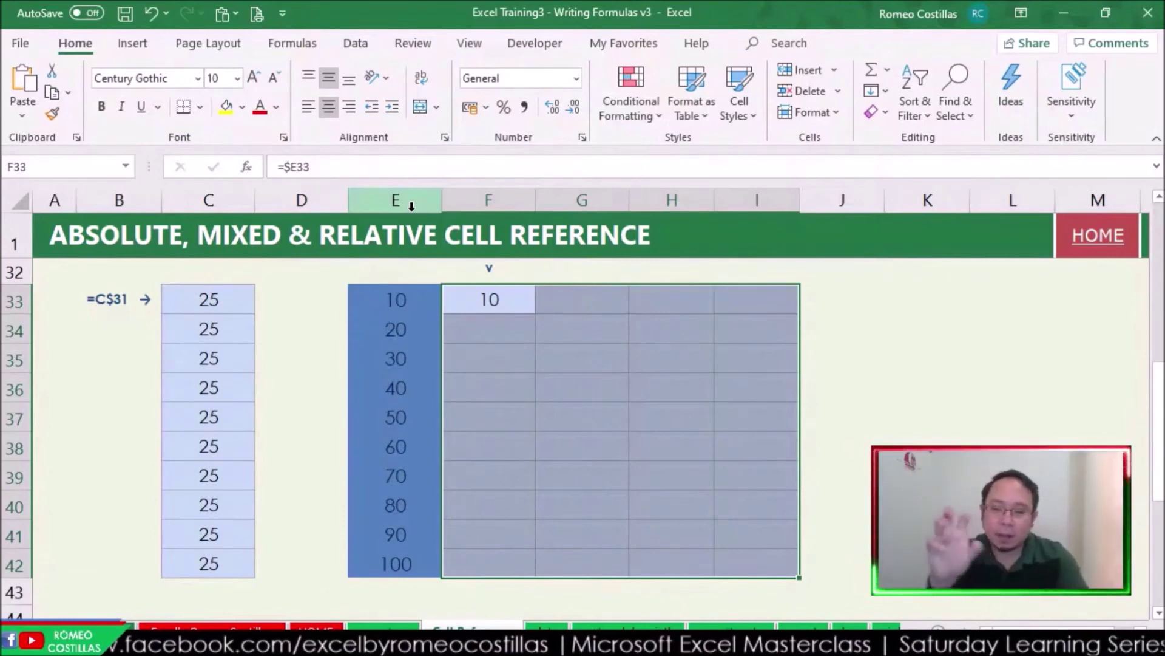
{"action": "key", "text": "shift+BackSpace"}
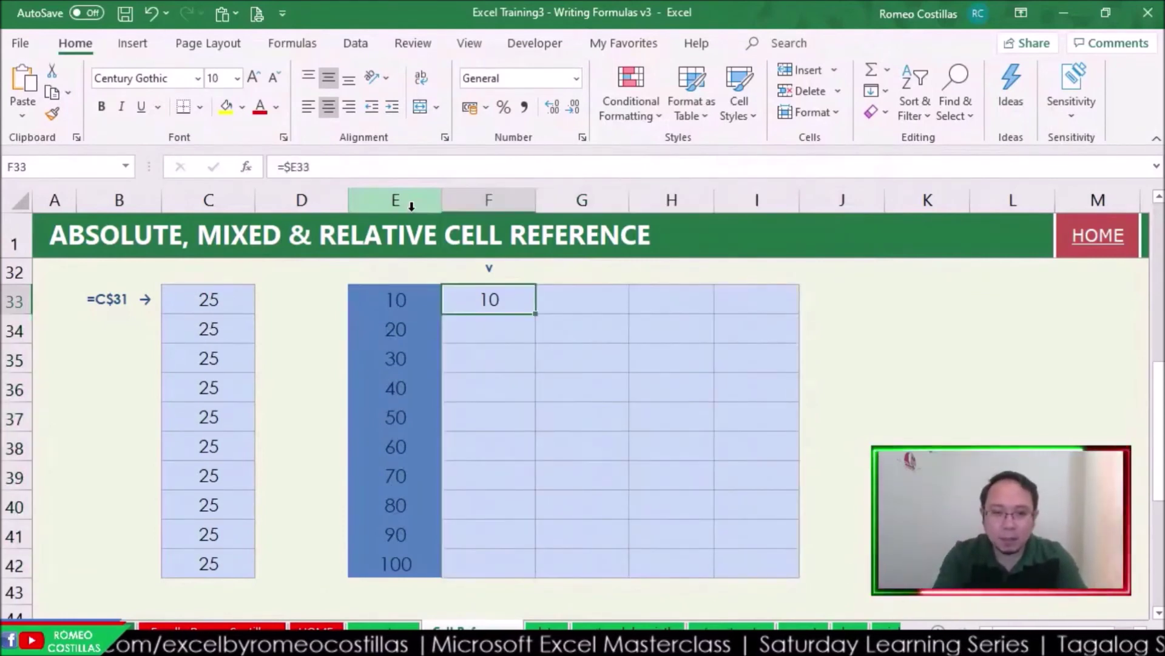
{"action": "key", "text": "shift+Right"}
{"action": "key", "text": "shift+Right"}
{"action": "key", "text": "shift+Right"}
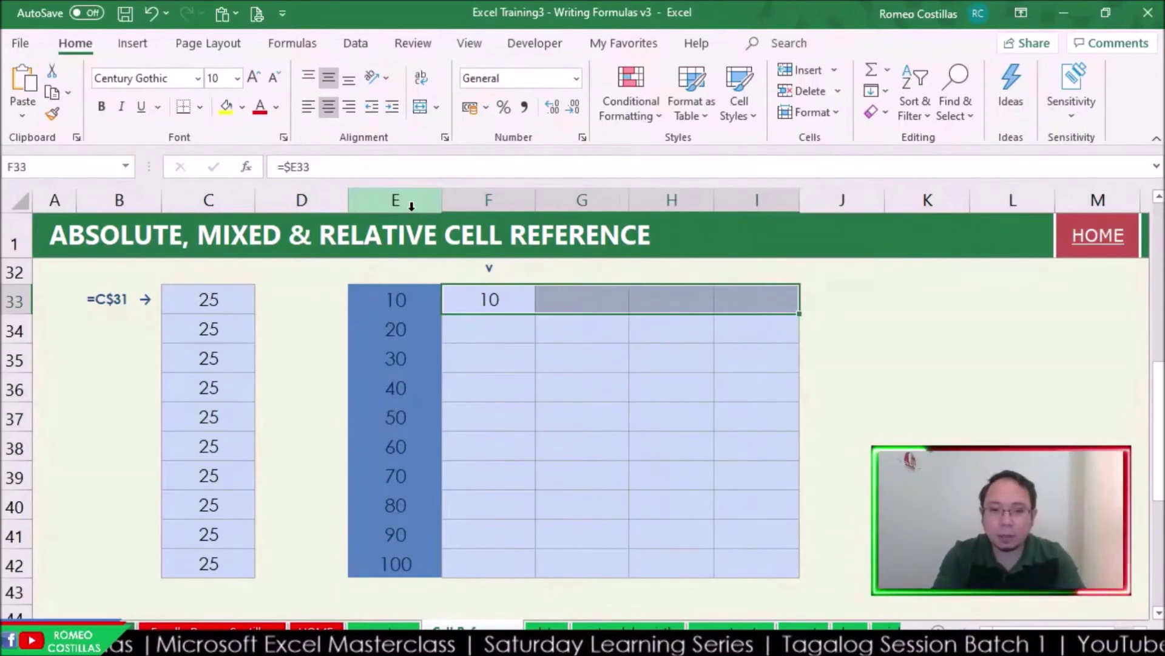
{"action": "key", "text": "shift+Down"}
{"action": "key", "text": "shift+Down"}
{"action": "key", "text": "shift+Down"}
{"action": "key", "text": "shift+Down"}
{"action": "key", "text": "shift+Down"}
{"action": "key", "text": "shift+Down"}
{"action": "key", "text": "shift+Down"}
{"action": "key", "text": "shift+Down"}
{"action": "key", "text": "shift+Down"}
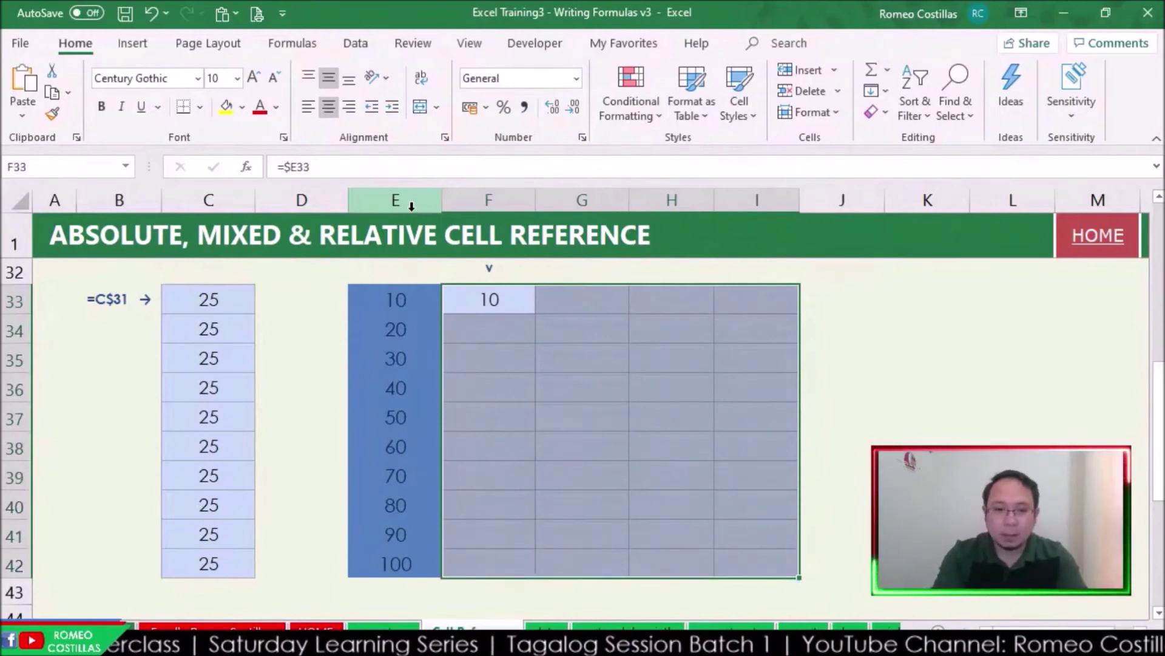
{"action": "key", "text": "ctrl+d"}
{"action": "key", "text": "ctrl+r"}
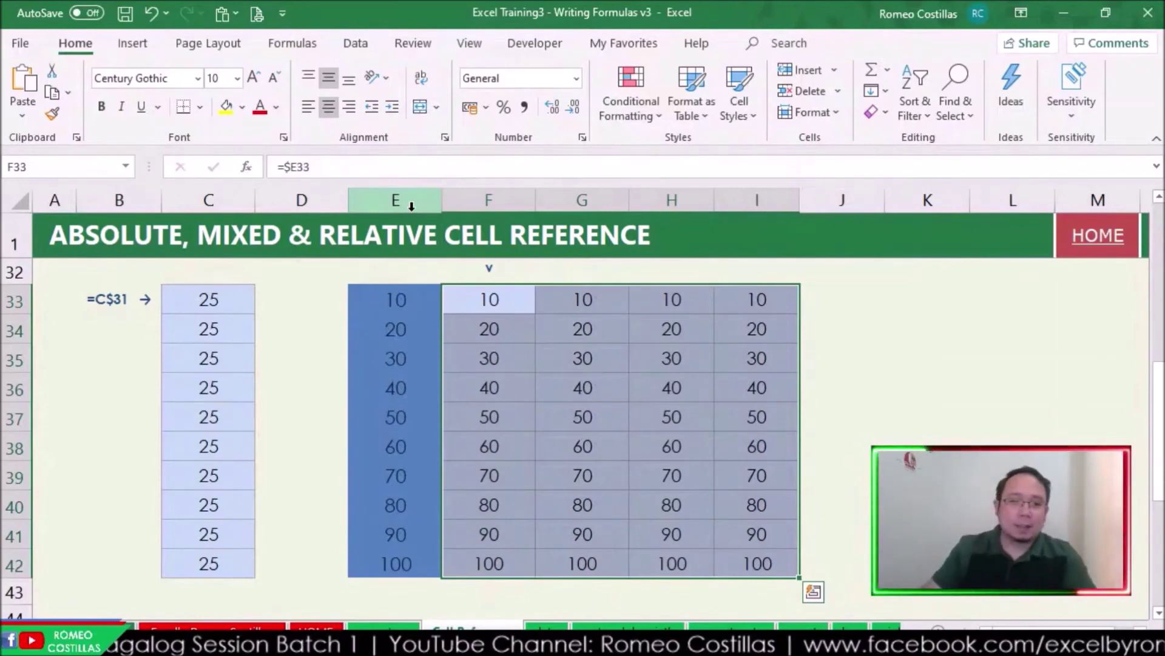
{"action": "scroll", "coordinate": [512, 433], "scroll_direction": "up", "scroll_amount": 2}
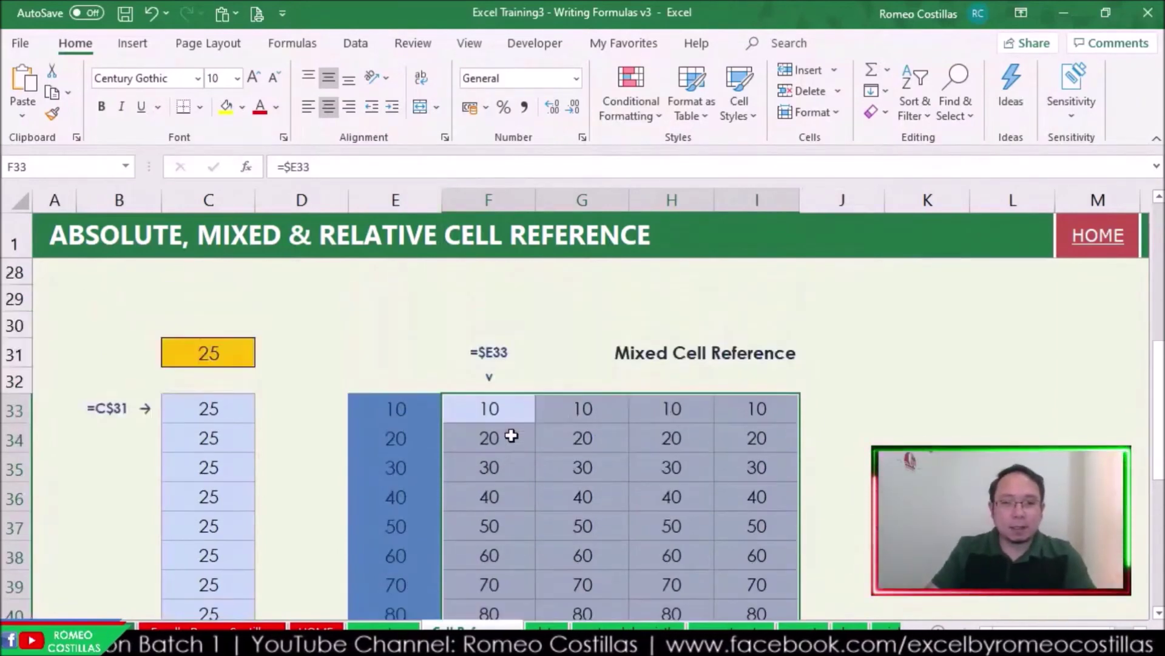
Step: Enter the relative formula =C46 in F46 of the Relative Cell Reference grid
{"action": "scroll", "coordinate": [512, 436], "scroll_direction": "down", "scroll_amount": 6}
{"action": "scroll", "coordinate": [513, 437], "scroll_direction": "up", "scroll_amount": 2}
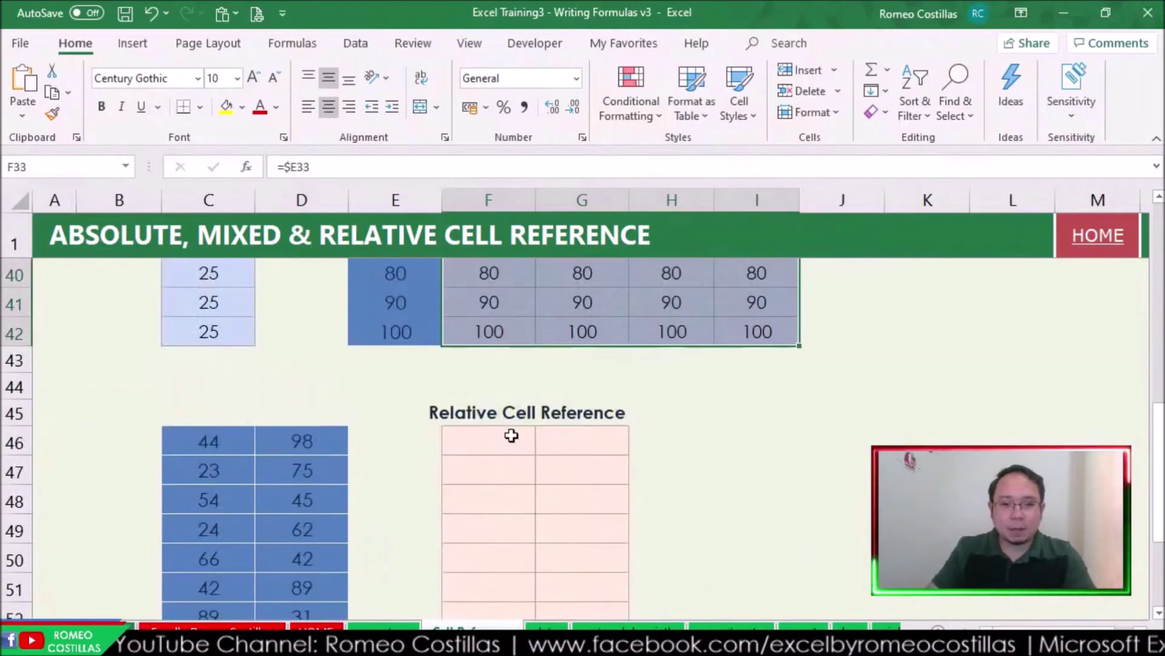
{"action": "left_click", "coordinate": [497, 422]}
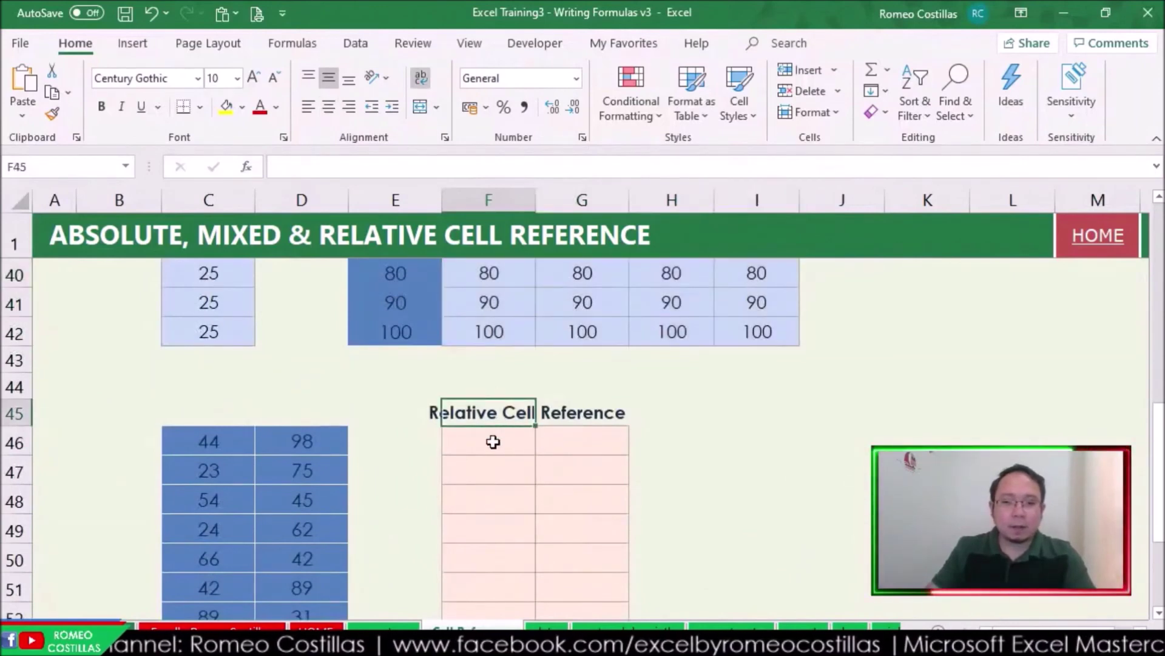
{"action": "left_click", "coordinate": [493, 441]}
{"action": "scroll", "coordinate": [627, 419], "scroll_direction": "down", "scroll_amount": 1}
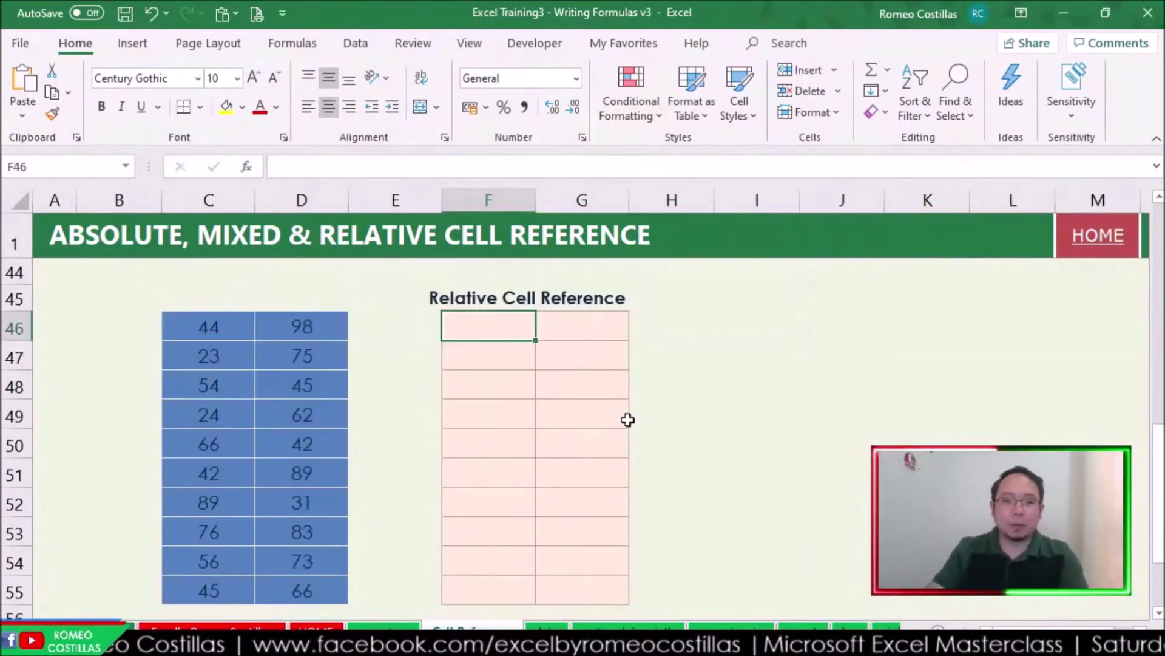
{"action": "type", "text": "="}
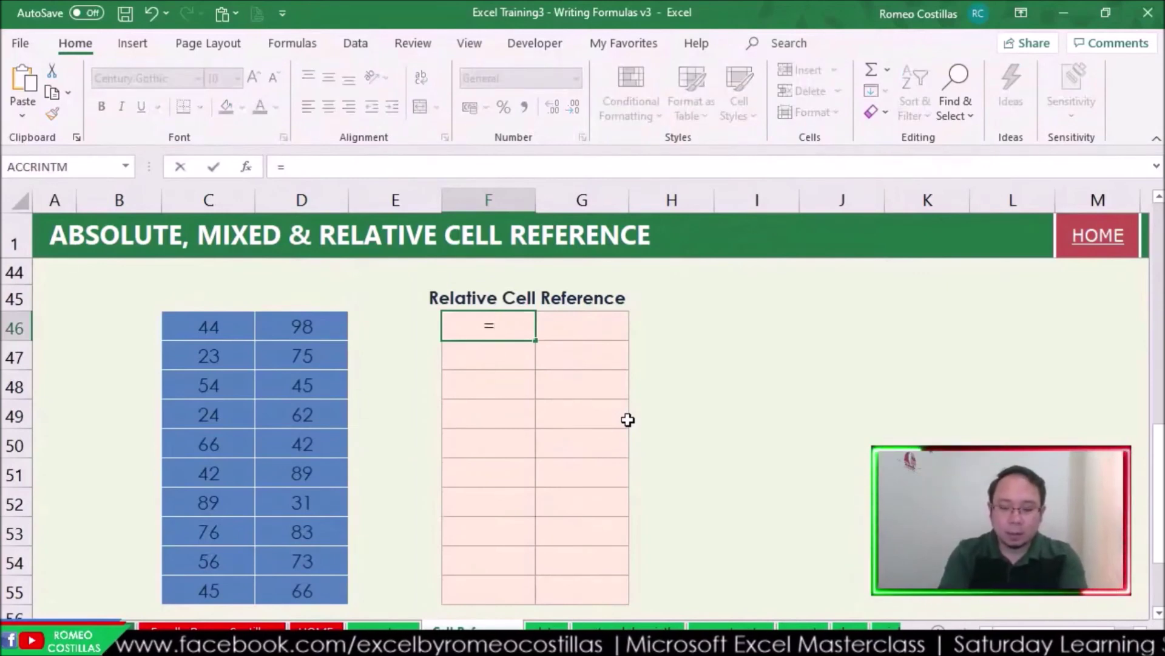
{"action": "key", "text": "Left"}
{"action": "key", "text": "Left"}
{"action": "key", "text": "Left"}
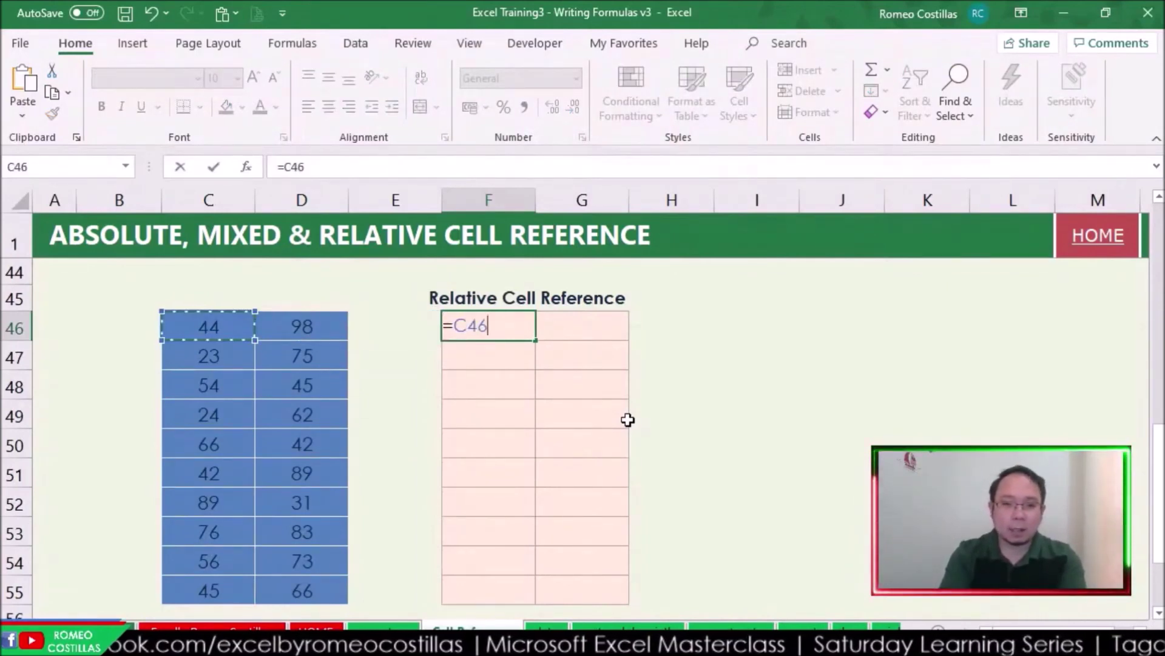
{"action": "key", "text": "Return"}
Step: Copy =C46 across F46:G55 with Ctrl+D and Ctrl+R to mirror the source table
{"action": "key", "text": "Up"}
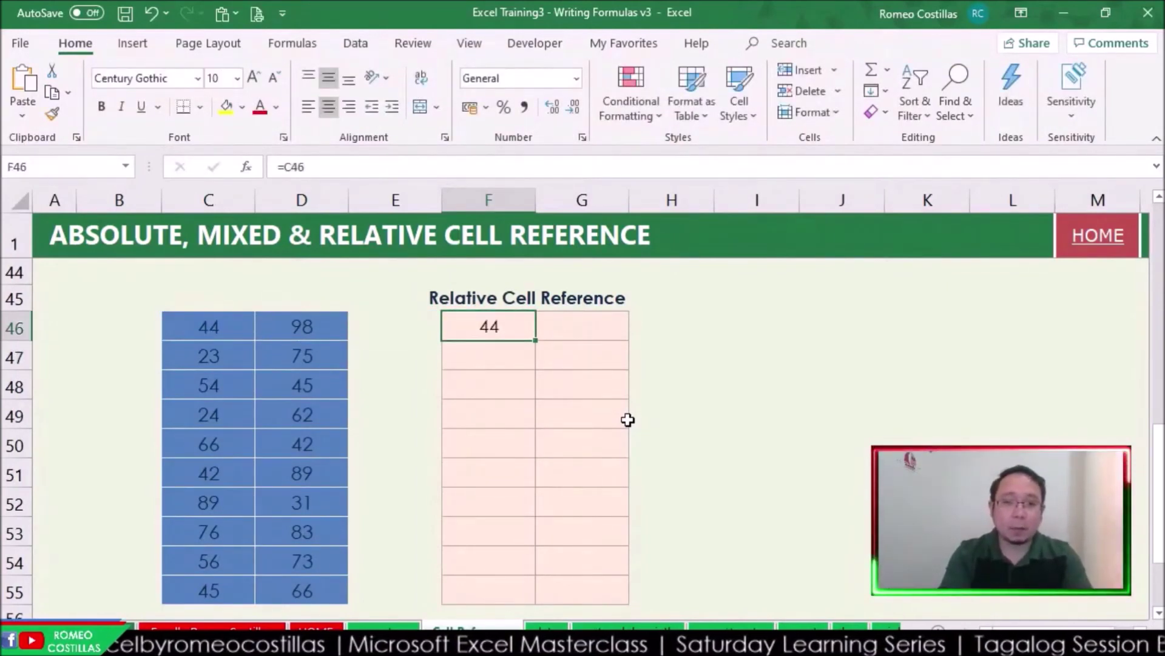
{"action": "key", "text": "shift+Right"}
{"action": "key", "text": "shift+Down"}
{"action": "key", "text": "shift+Down"}
{"action": "key", "text": "shift+Down"}
{"action": "key", "text": "shift+Down"}
{"action": "key", "text": "shift+Down"}
{"action": "key", "text": "shift+Down"}
{"action": "key", "text": "shift+Down"}
{"action": "key", "text": "shift+Down"}
{"action": "key", "text": "shift+Down"}
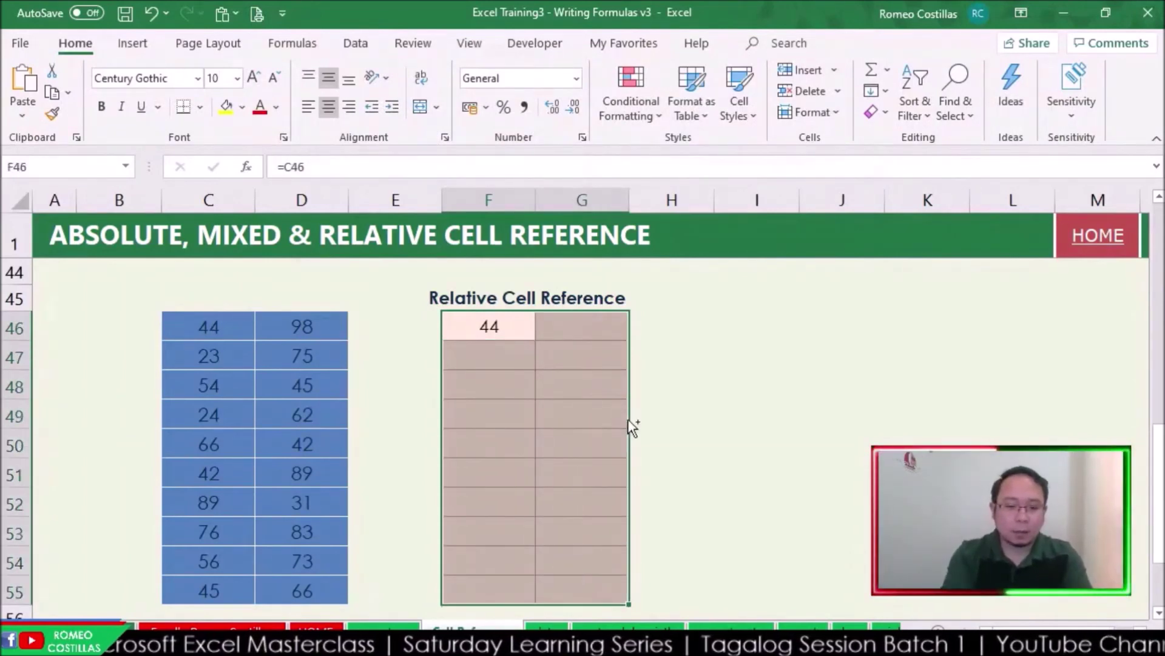
{"action": "key", "text": "ctrl+d"}
{"action": "key", "text": "ctrl+r"}
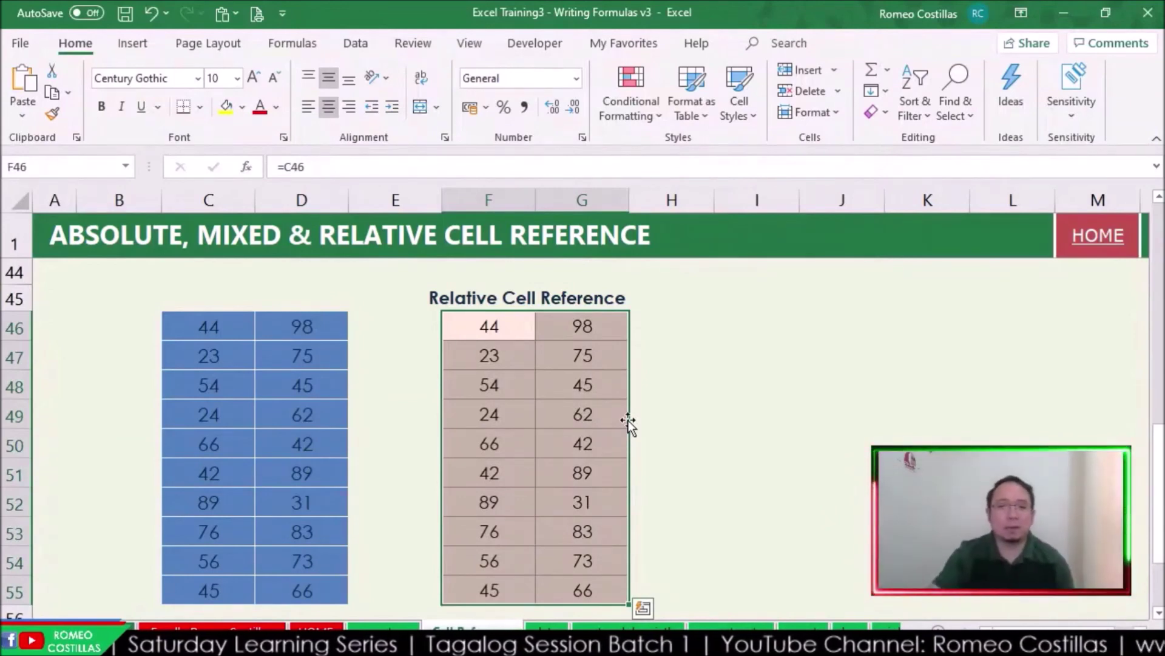
{"action": "scroll", "coordinate": [638, 401], "scroll_direction": "down", "scroll_amount": 1}
{"action": "scroll", "coordinate": [649, 421], "scroll_direction": "up", "scroll_amount": 3}
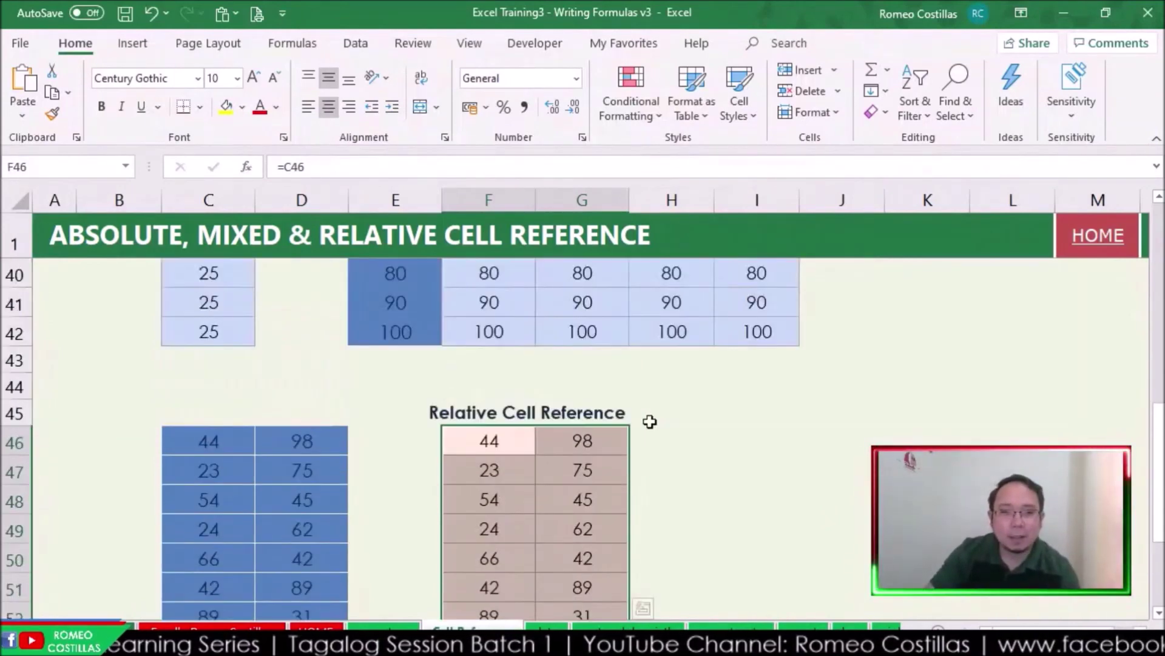
{"action": "scroll", "coordinate": [650, 421], "scroll_direction": "up", "scroll_amount": 9}
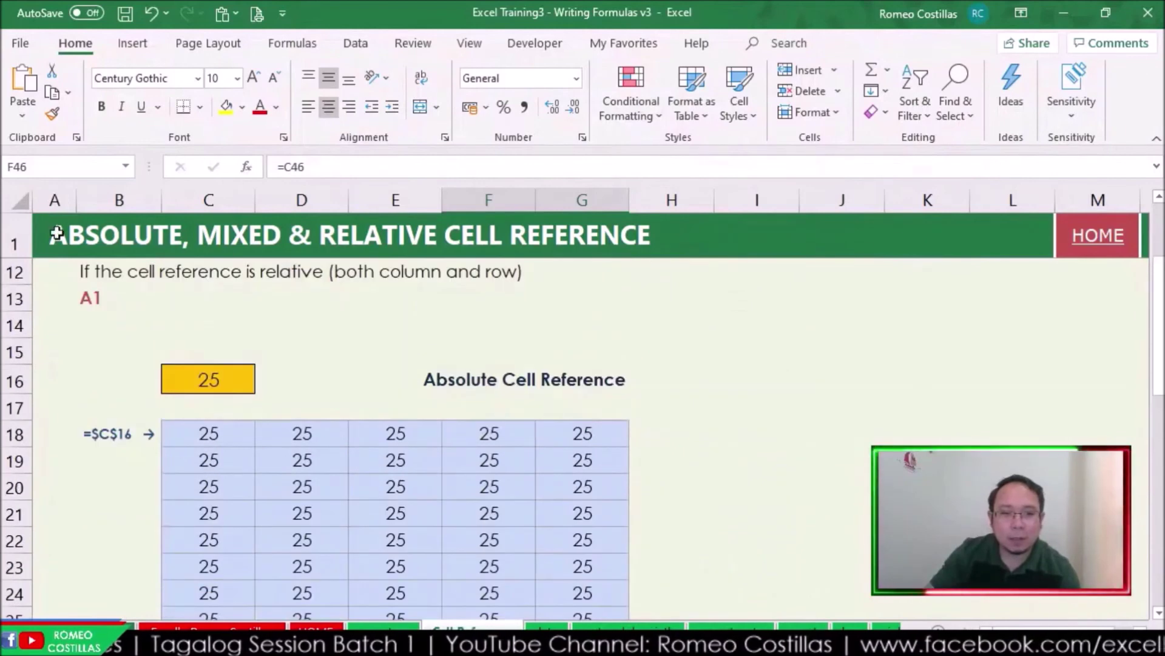